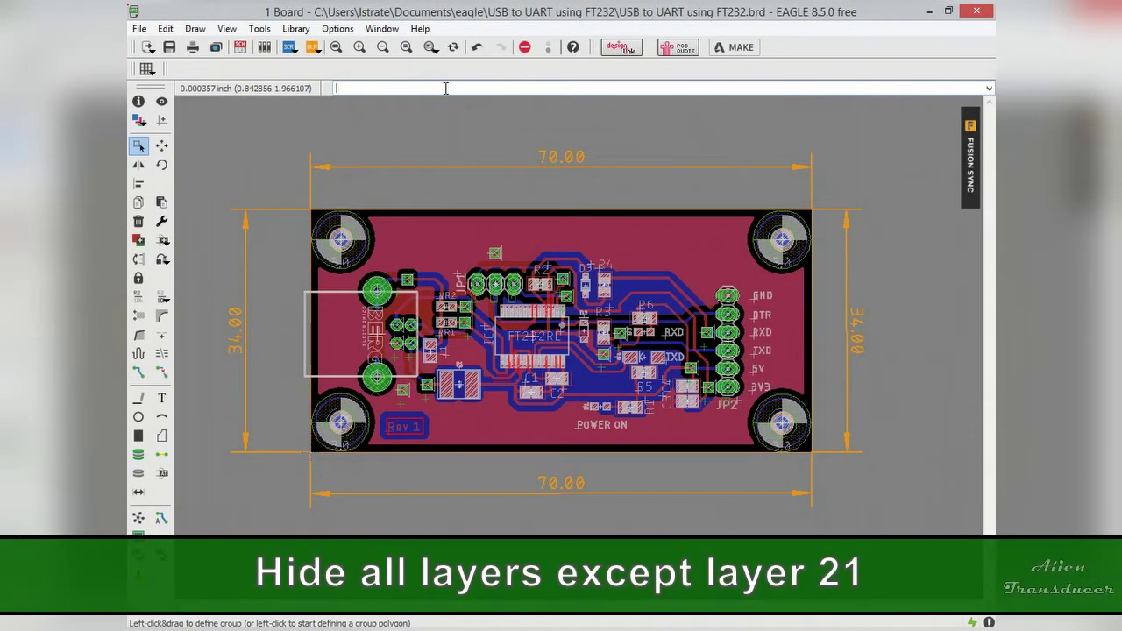
Step: Run 'display none 21' so only the tPlace silkscreen layer 21 is shown
{"action": "type", "text": "display"}
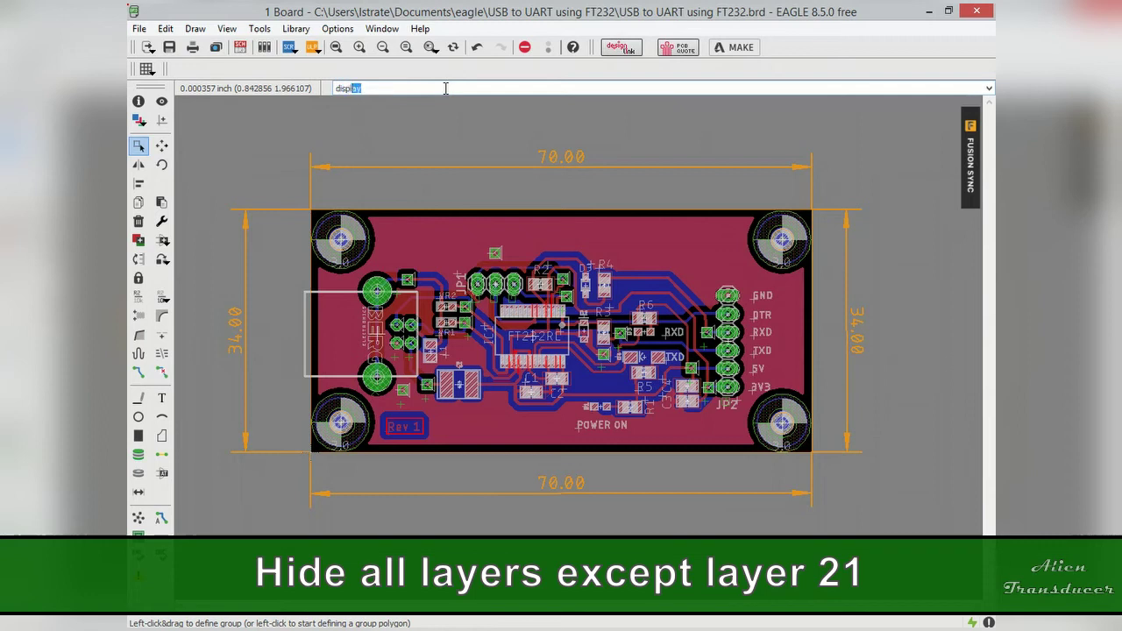
{"action": "type", "text": " none 21"}
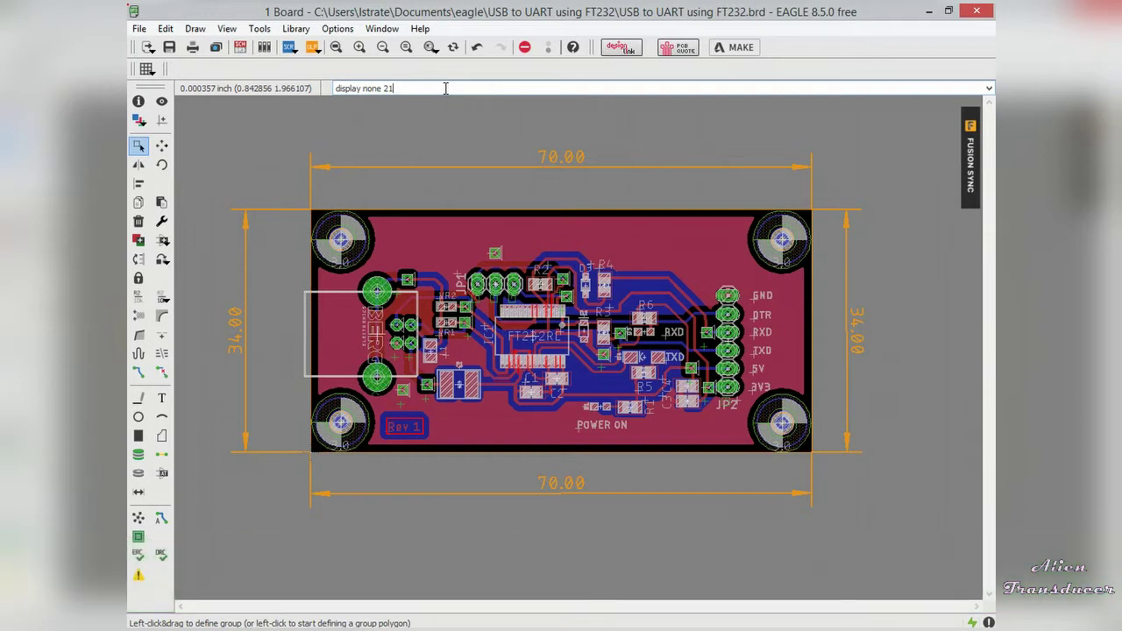
{"action": "key", "text": "Return"}
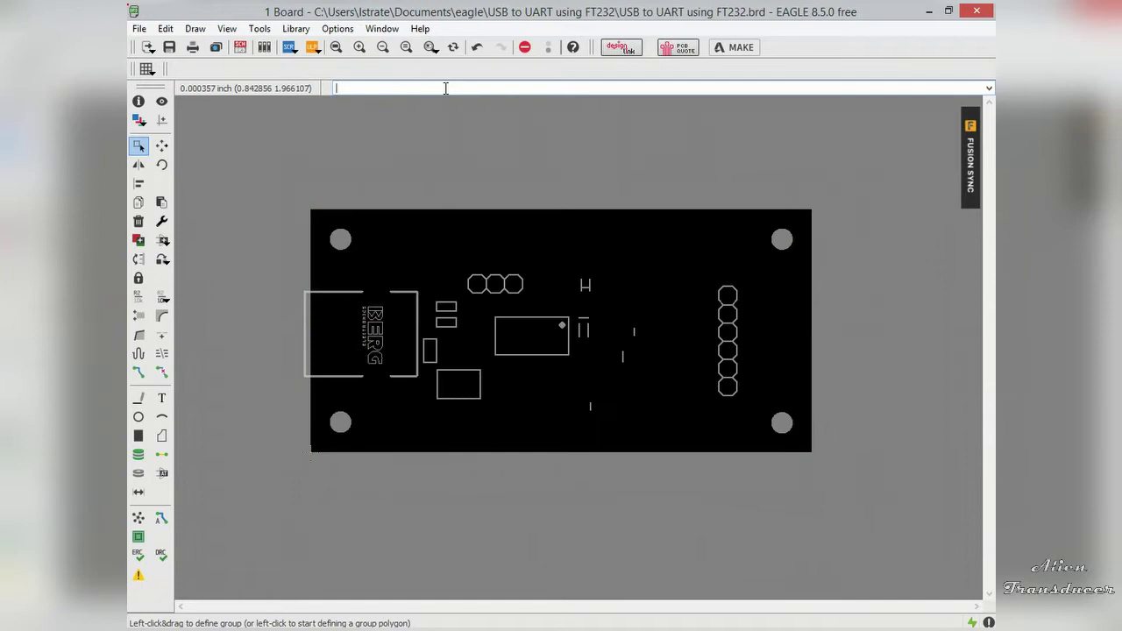
Step: Import the bitmap 'Drawing text.bmp' through File > Import > Bitmap
{"action": "left_click", "coordinate": [138, 28]}
{"action": "mouse_move", "coordinate": [167, 289]}
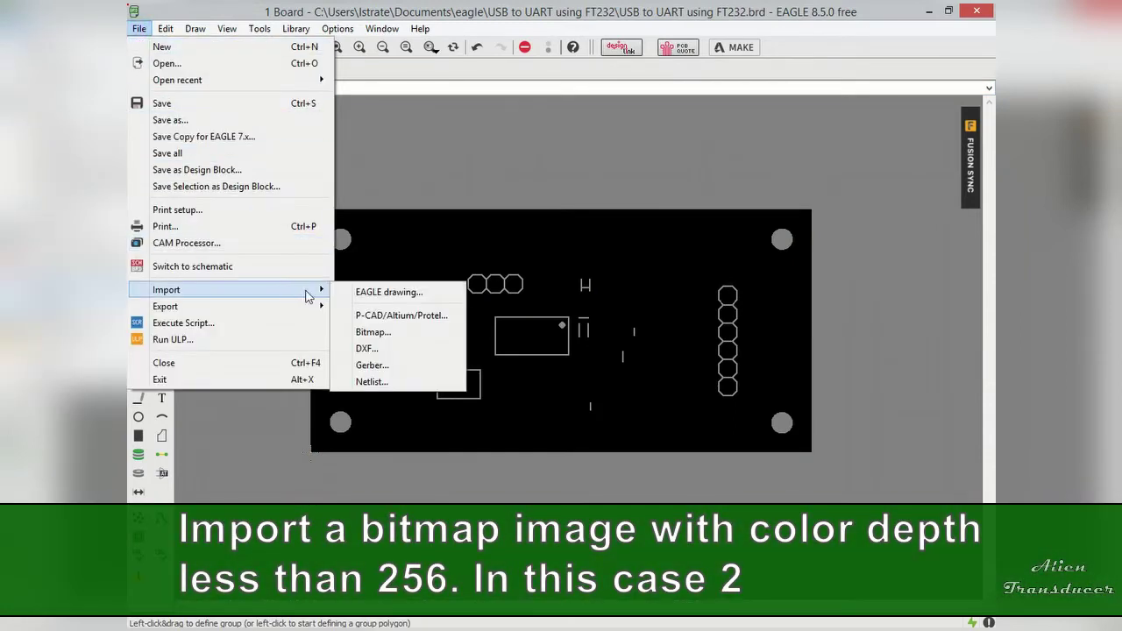
{"action": "left_click", "coordinate": [394, 333]}
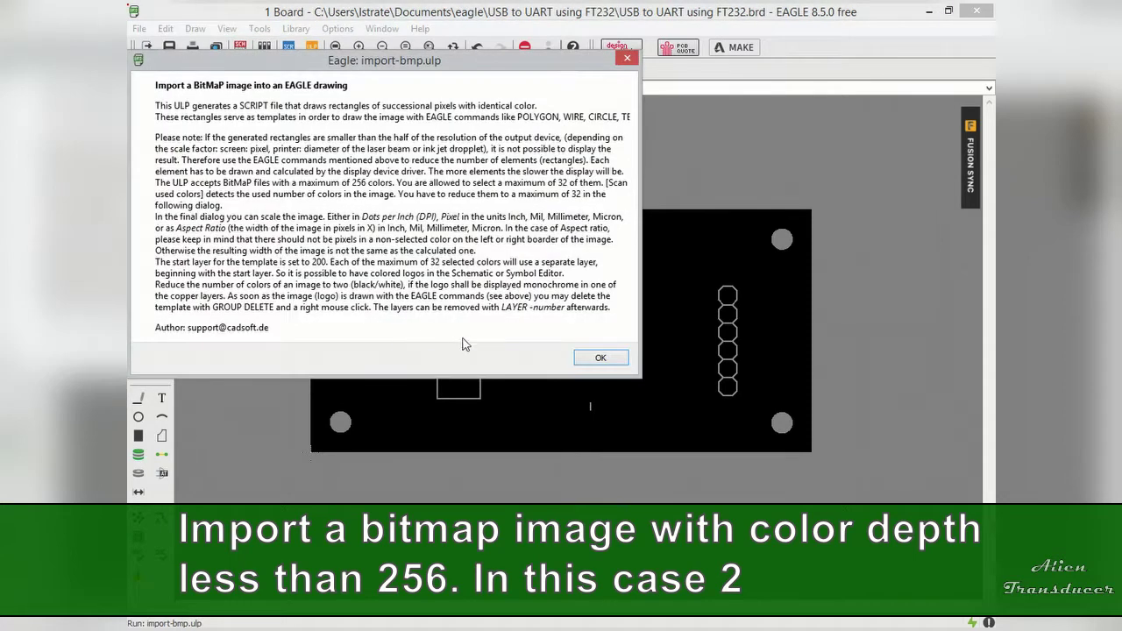
{"action": "left_click", "coordinate": [616, 364]}
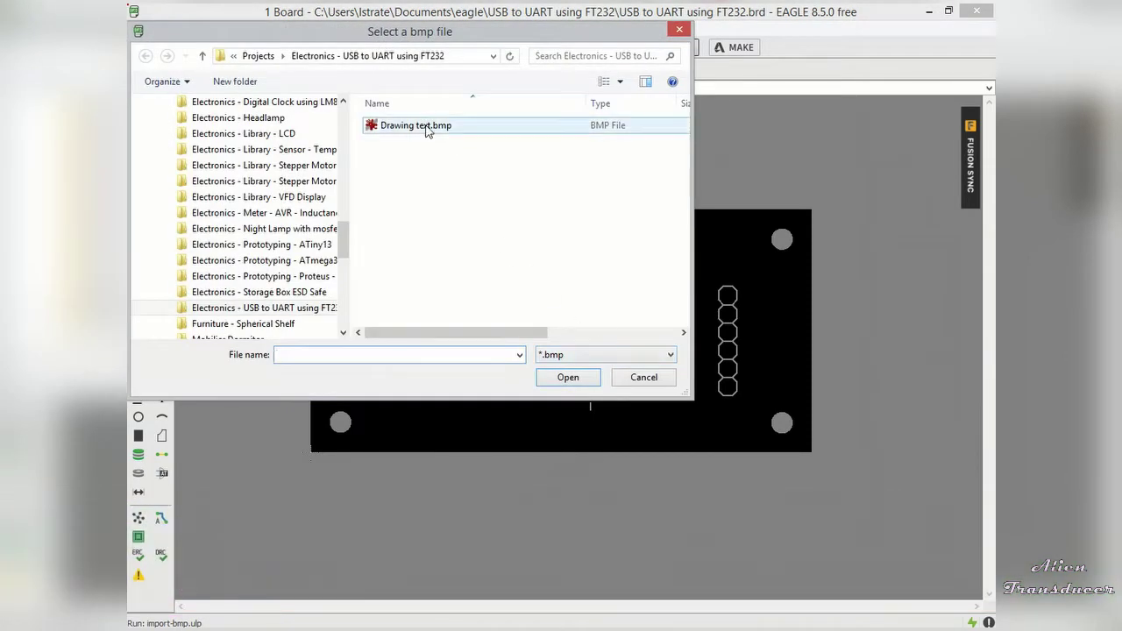
{"action": "left_click", "coordinate": [421, 125]}
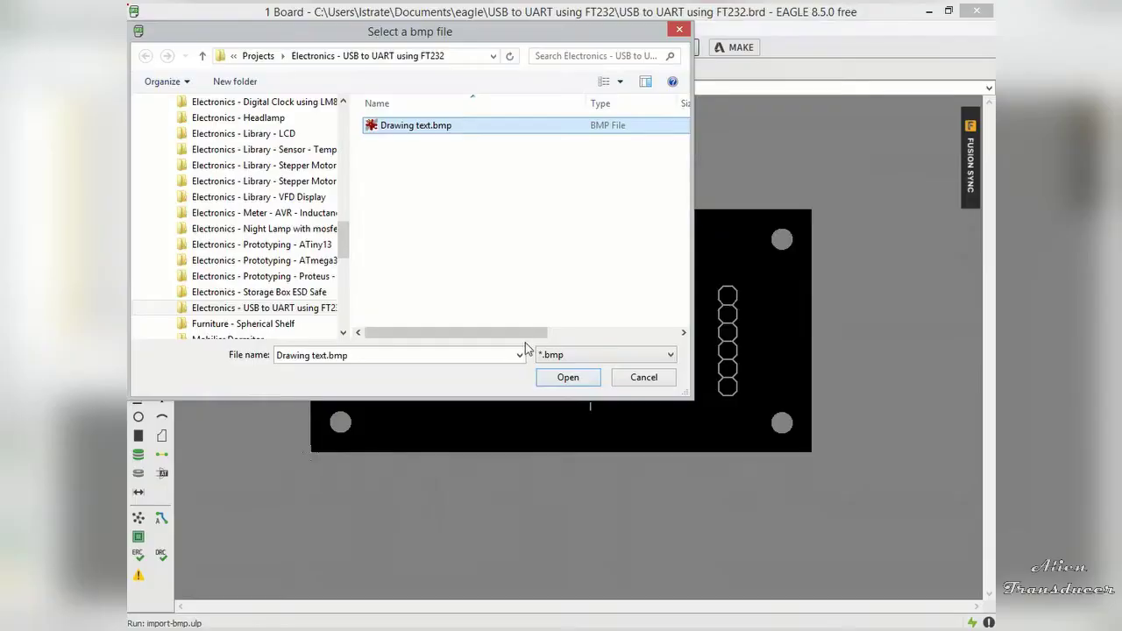
{"action": "left_click", "coordinate": [576, 379]}
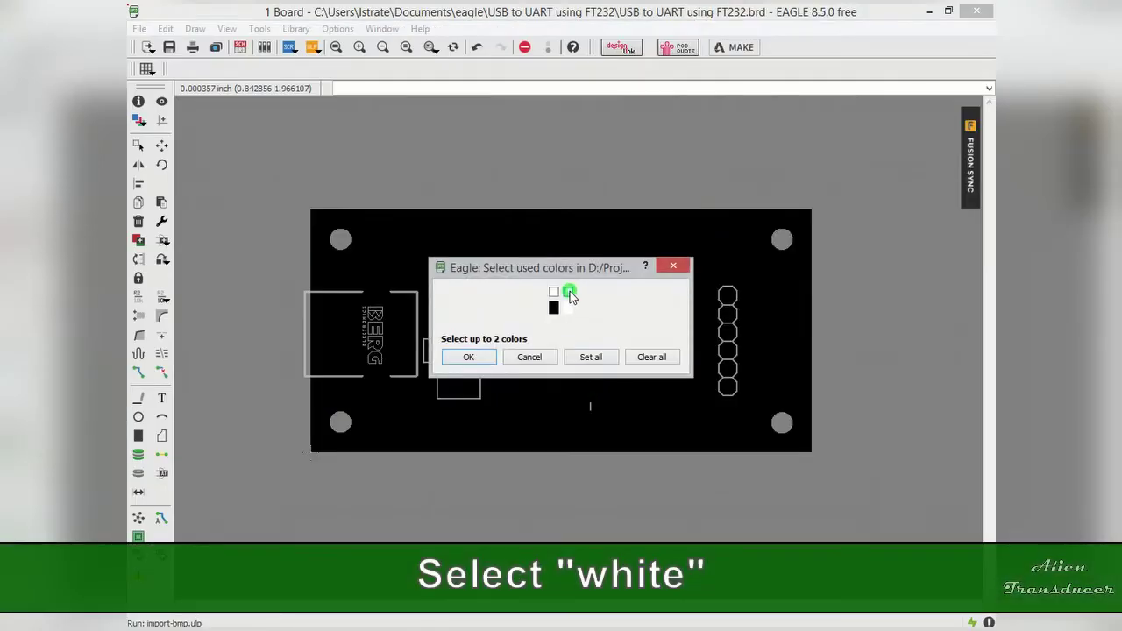
Step: Import the white colour scaled at 2800 DPI, starting on layer 21, and generate the script
{"action": "left_click", "coordinate": [569, 293]}
{"action": "left_click", "coordinate": [468, 357]}
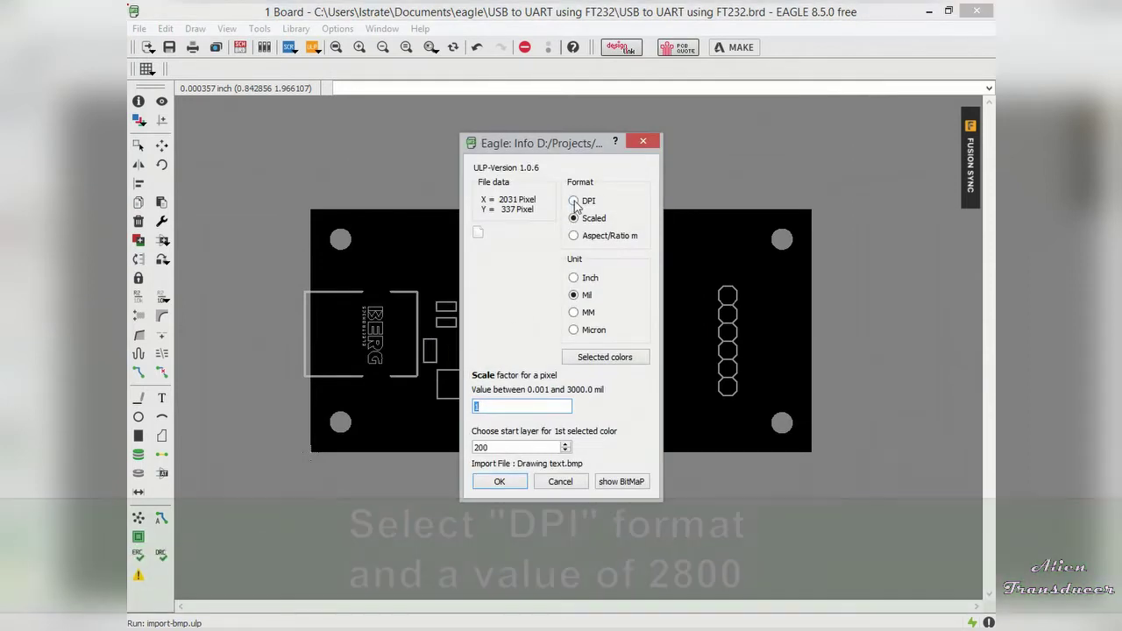
{"action": "left_click", "coordinate": [574, 200]}
{"action": "double_click", "coordinate": [495, 406]}
{"action": "type", "text": "2800"}
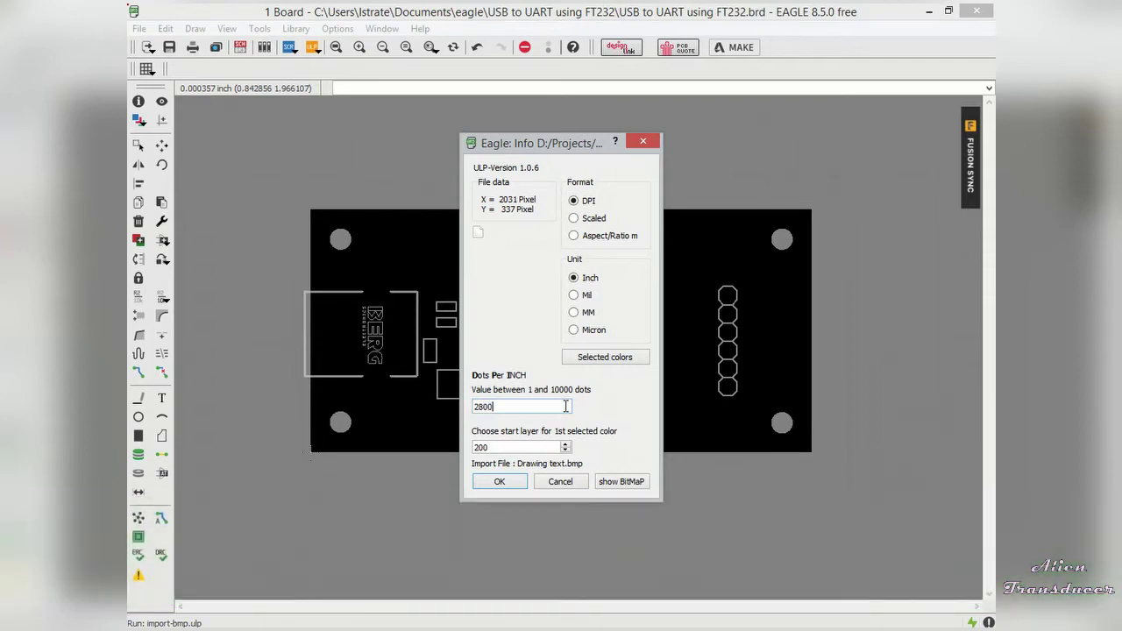
{"action": "left_click_drag", "start_coordinate": [499, 447], "coordinate": [460, 447]}
{"action": "type", "text": "21"}
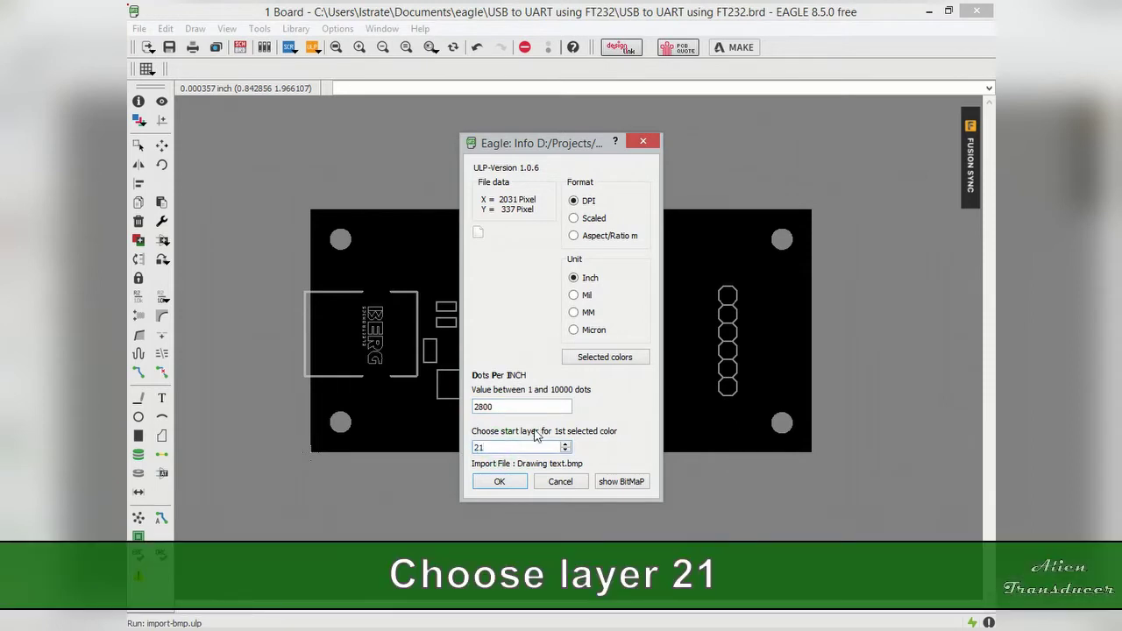
{"action": "left_click", "coordinate": [499, 481]}
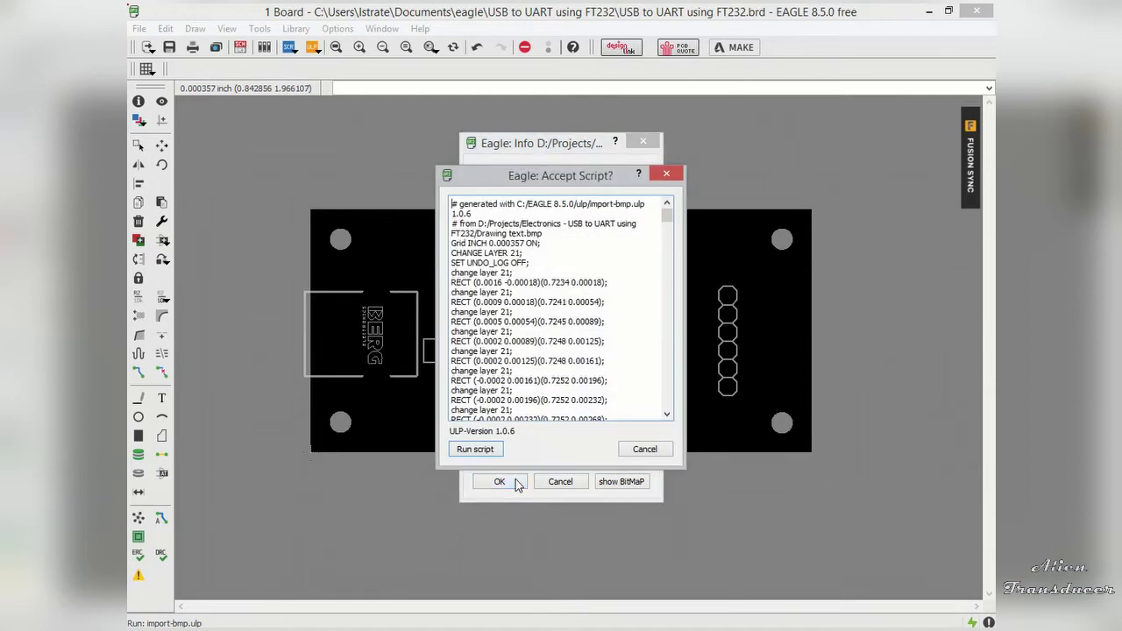
Step: Run the generated script, then move the USB to UART logo near the board's top-right corner
{"action": "left_click", "coordinate": [493, 449]}
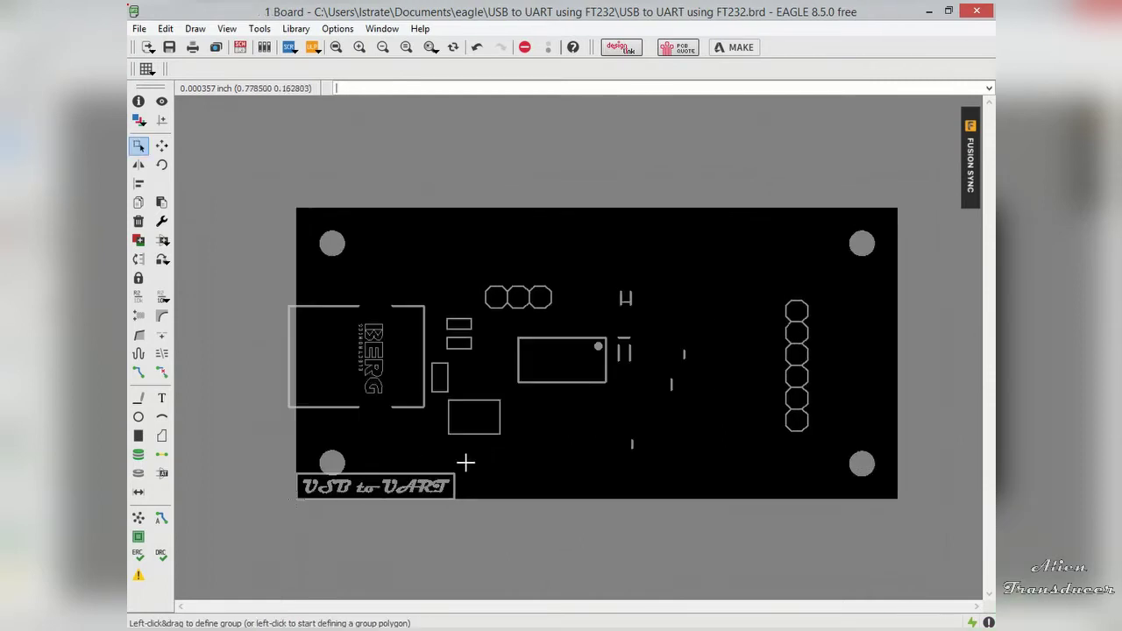
{"action": "left_click_drag", "start_coordinate": [464, 452], "coordinate": [277, 517]}
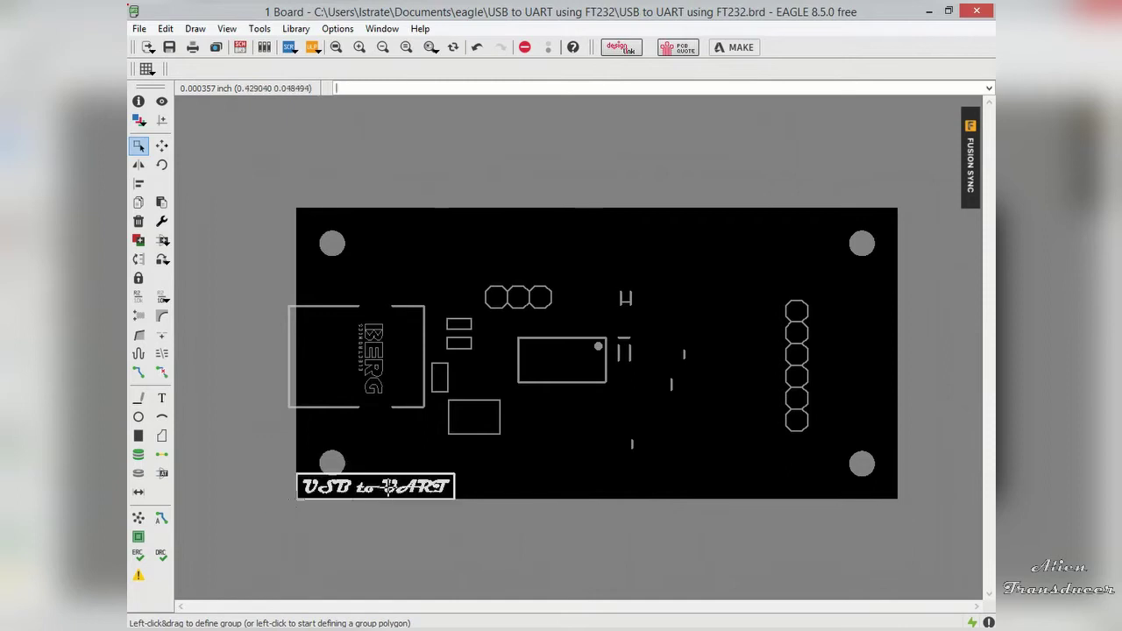
{"action": "left_click", "coordinate": [387, 481]}
{"action": "left_click", "coordinate": [387, 481]}
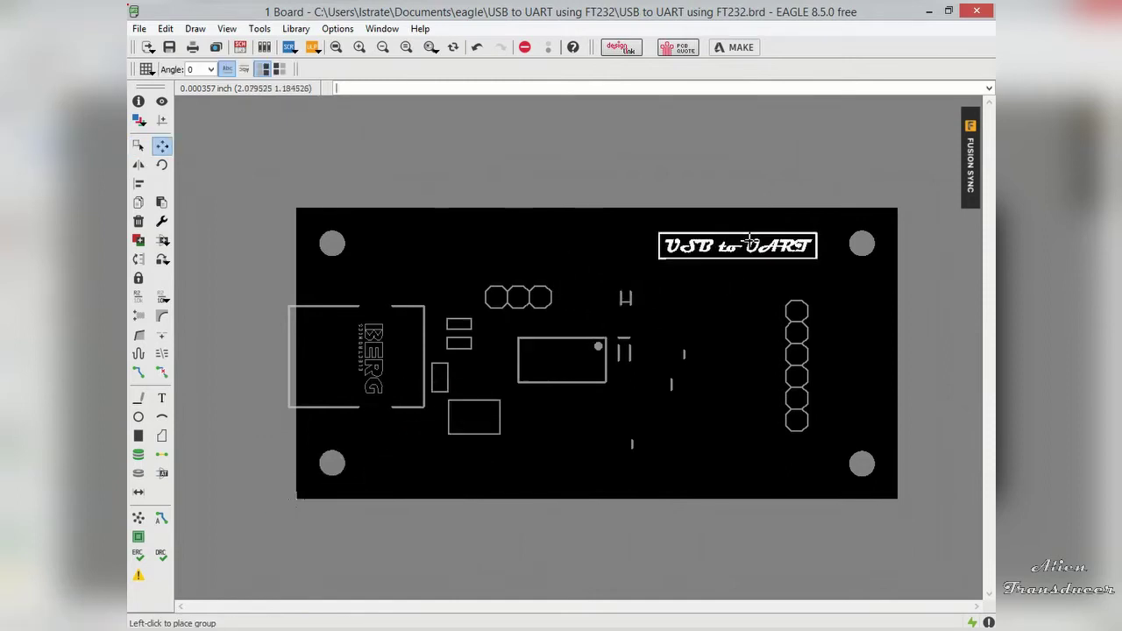
{"action": "left_click", "coordinate": [742, 241]}
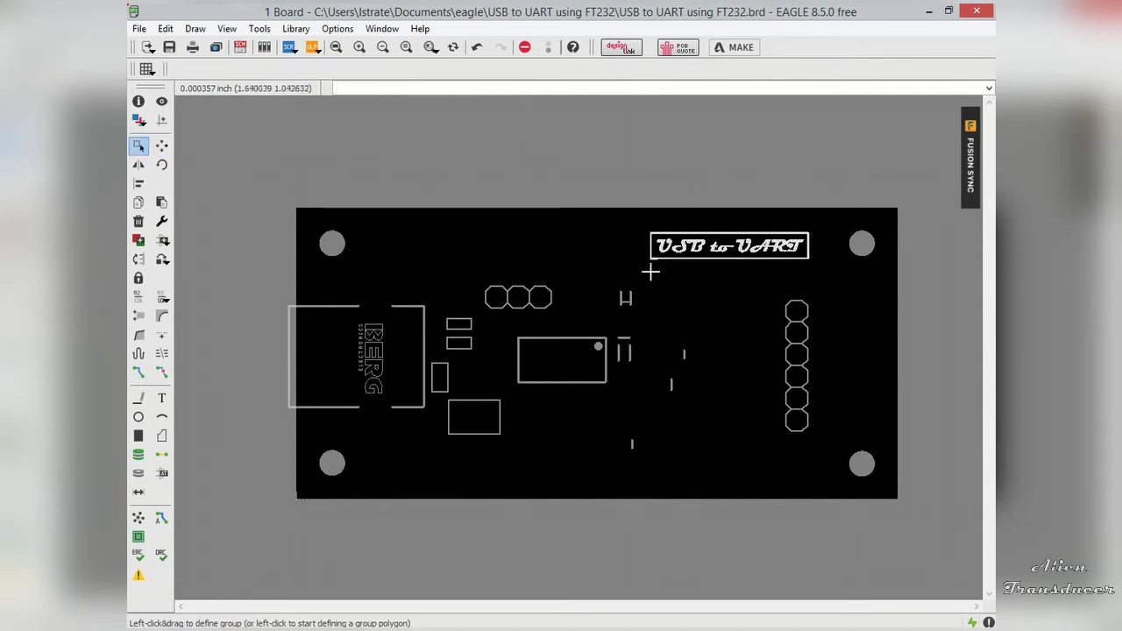
Step: Delete the image path text beside the logo's lower-left corner
{"action": "scroll", "coordinate": [648, 263], "scroll_direction": "up", "scroll_amount": 3}
{"action": "scroll", "coordinate": [666, 259], "scroll_direction": "up", "scroll_amount": 4}
{"action": "scroll", "coordinate": [667, 260], "scroll_direction": "up", "scroll_amount": 3}
{"action": "scroll", "coordinate": [666, 259], "scroll_direction": "up", "scroll_amount": 2}
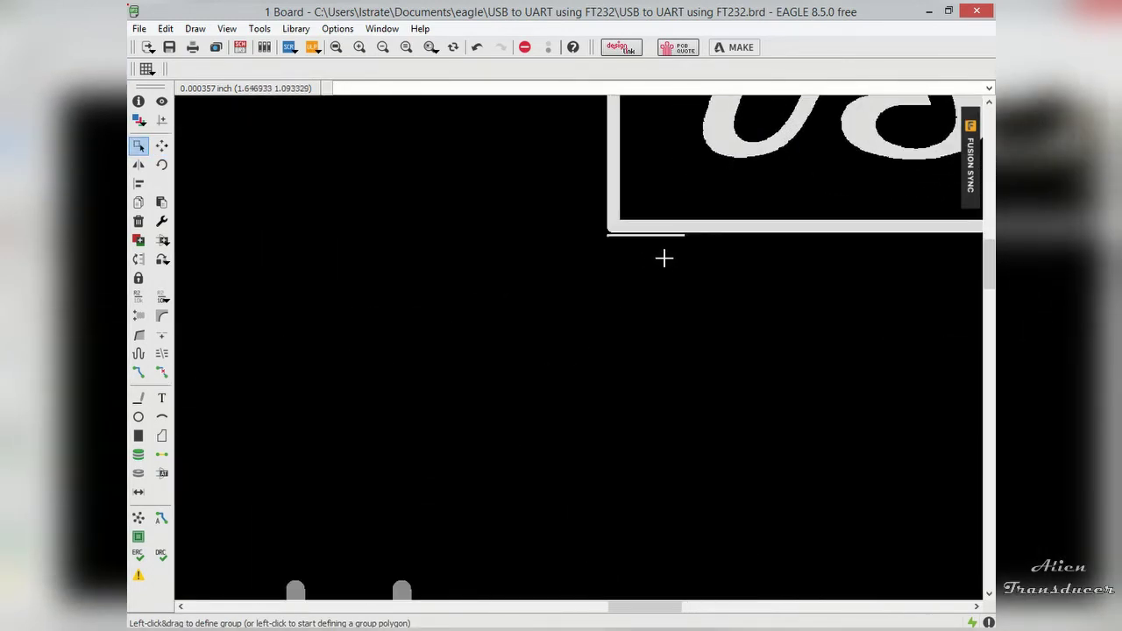
{"action": "scroll", "coordinate": [614, 242], "scroll_direction": "up", "scroll_amount": 2}
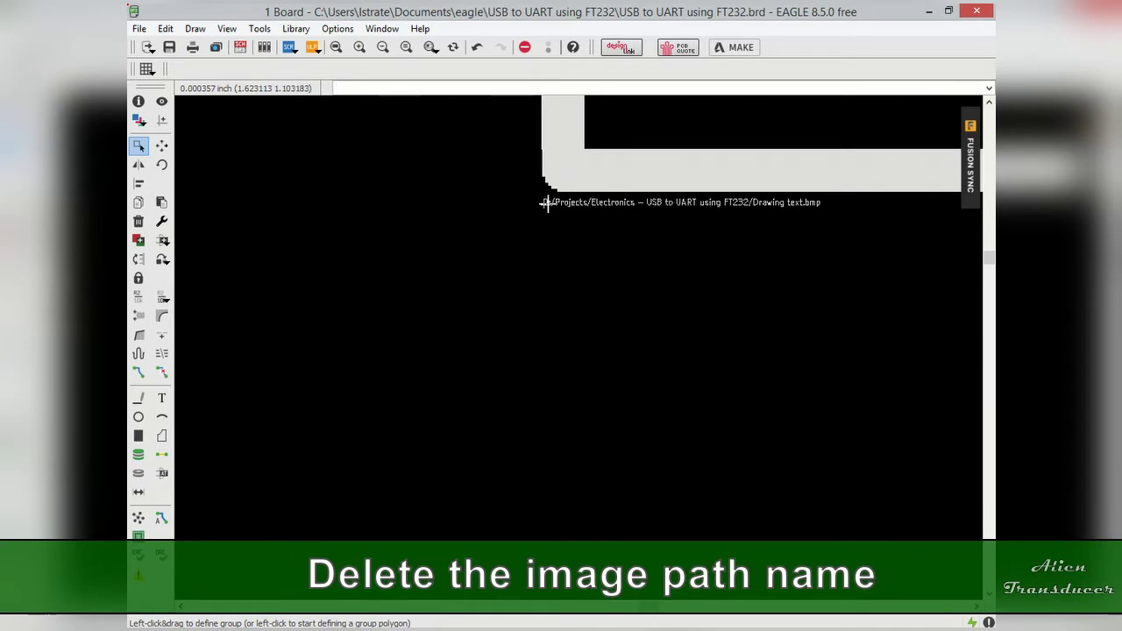
{"action": "left_click", "coordinate": [545, 203]}
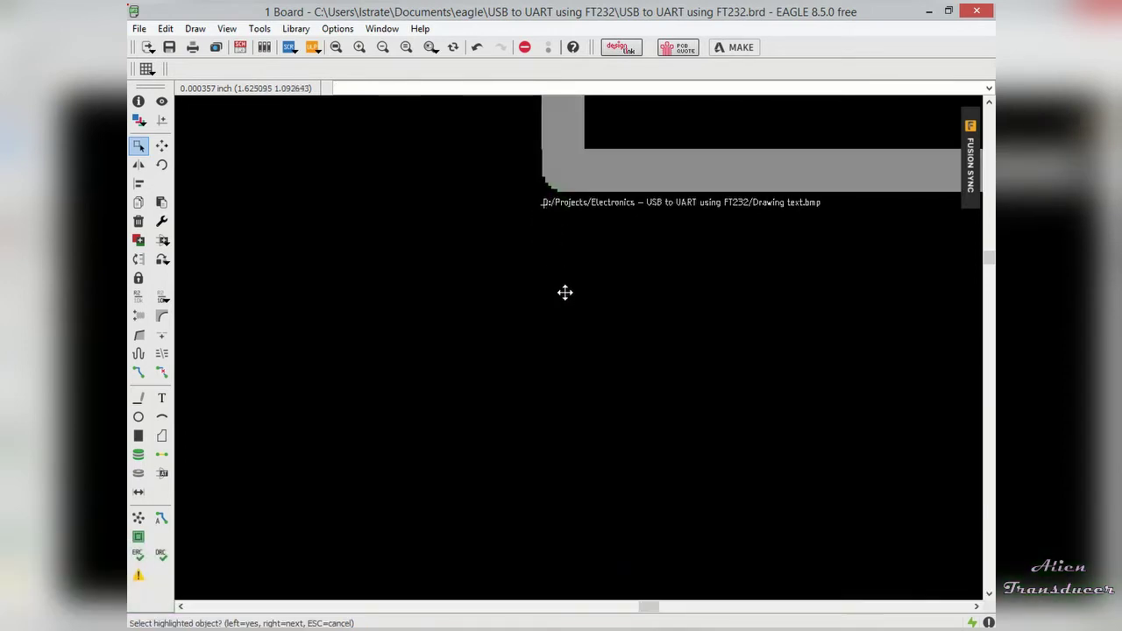
{"action": "key", "text": "Delete"}
{"action": "scroll", "coordinate": [675, 261], "scroll_direction": "down", "scroll_amount": 1}
{"action": "scroll", "coordinate": [675, 261], "scroll_direction": "down", "scroll_amount": 2}
{"action": "scroll", "coordinate": [674, 261], "scroll_direction": "down", "scroll_amount": 1}
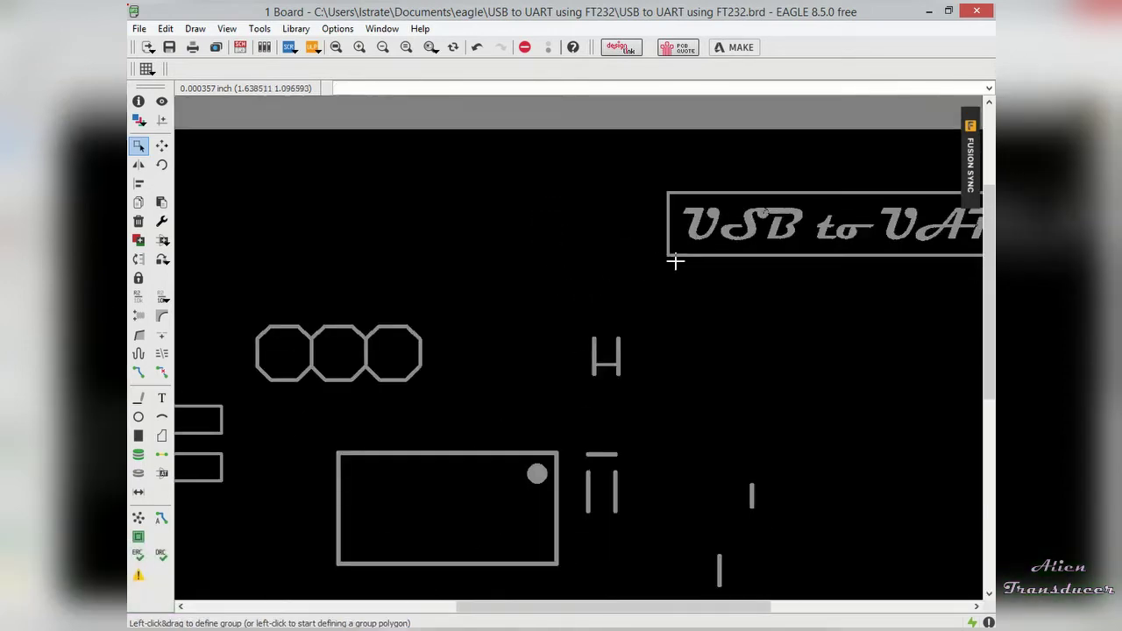
{"action": "scroll", "coordinate": [675, 262], "scroll_direction": "down", "scroll_amount": 1}
{"action": "scroll", "coordinate": [675, 261], "scroll_direction": "down", "scroll_amount": 1}
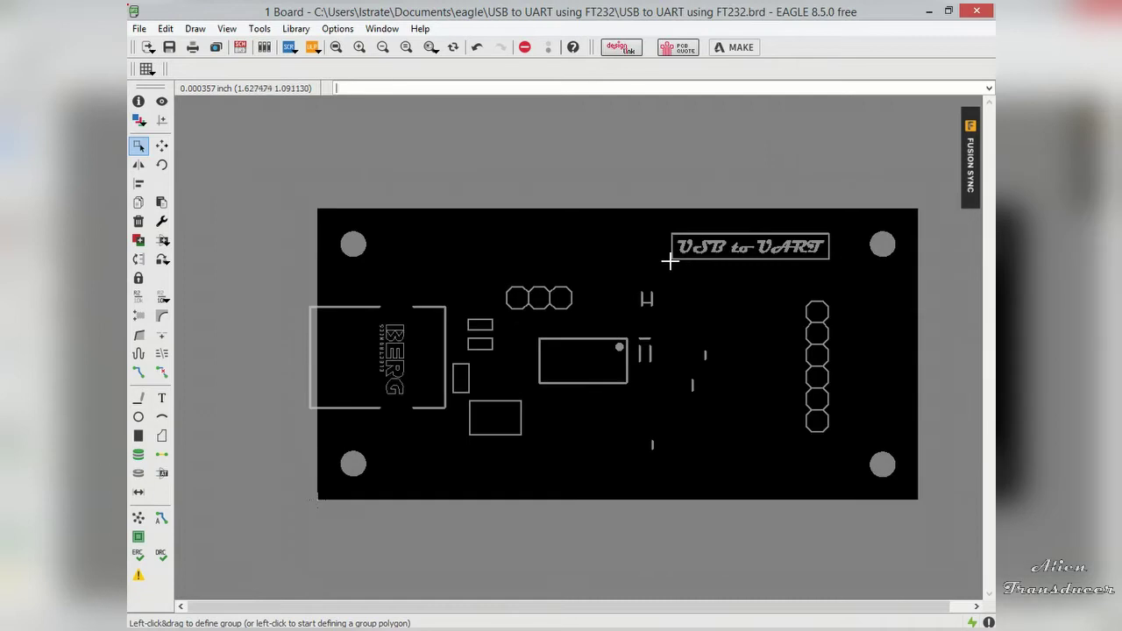
Step: Restore the previously visible board layers with the 'display last' command
{"action": "left_click", "coordinate": [426, 86]}
{"action": "type", "text": "display la"}
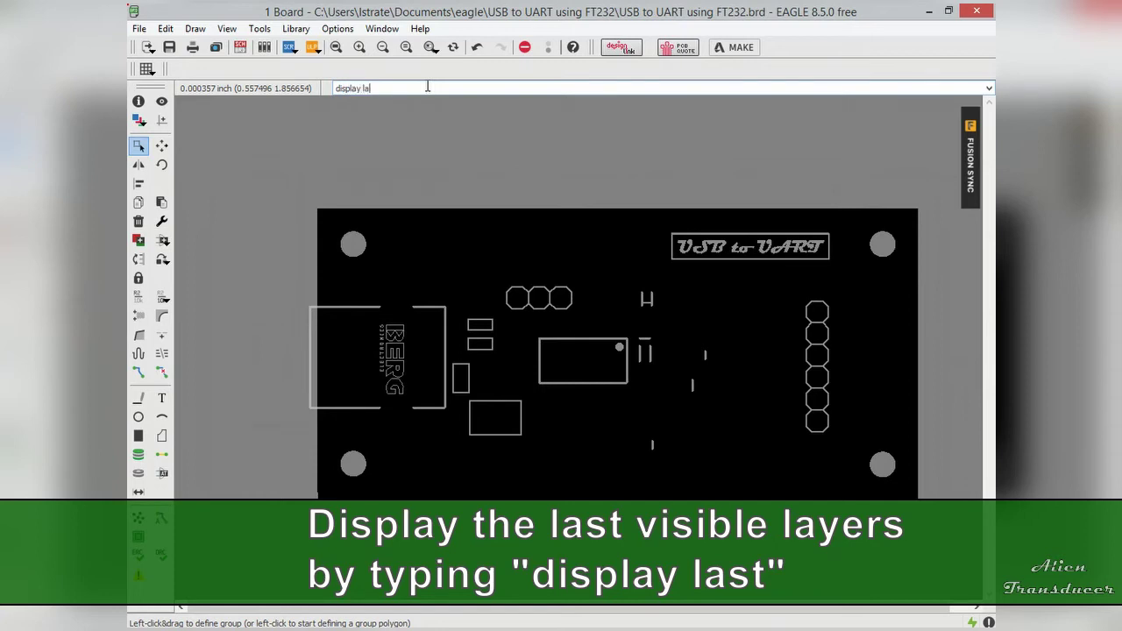
{"action": "type", "text": "st"}
{"action": "key", "text": "Return"}
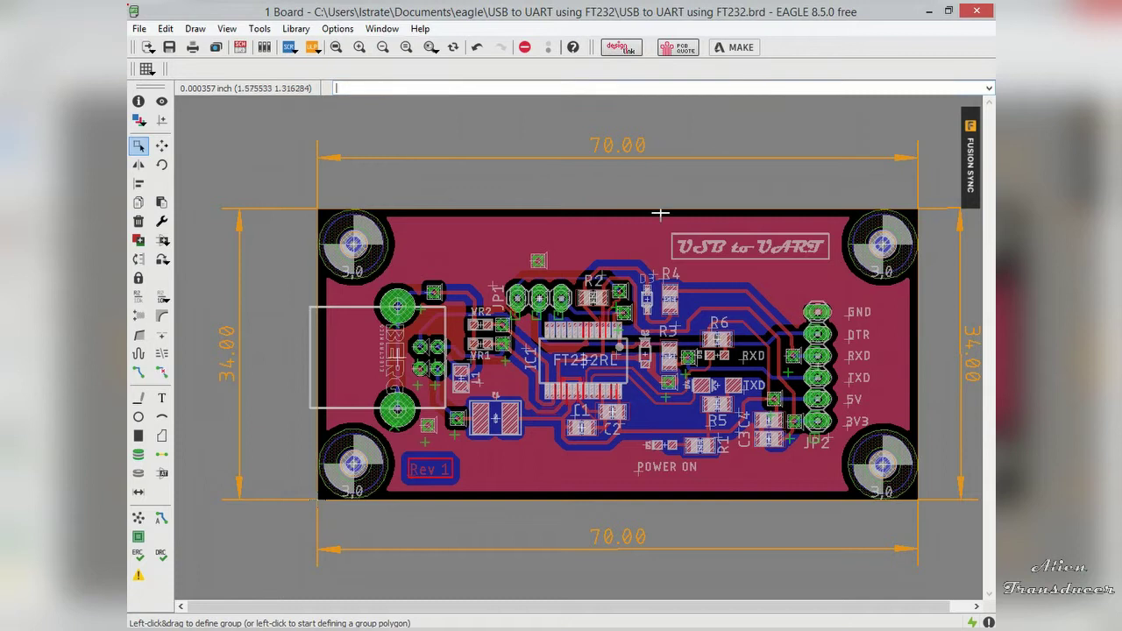
{"action": "scroll", "coordinate": [778, 229], "scroll_direction": "up", "scroll_amount": 2}
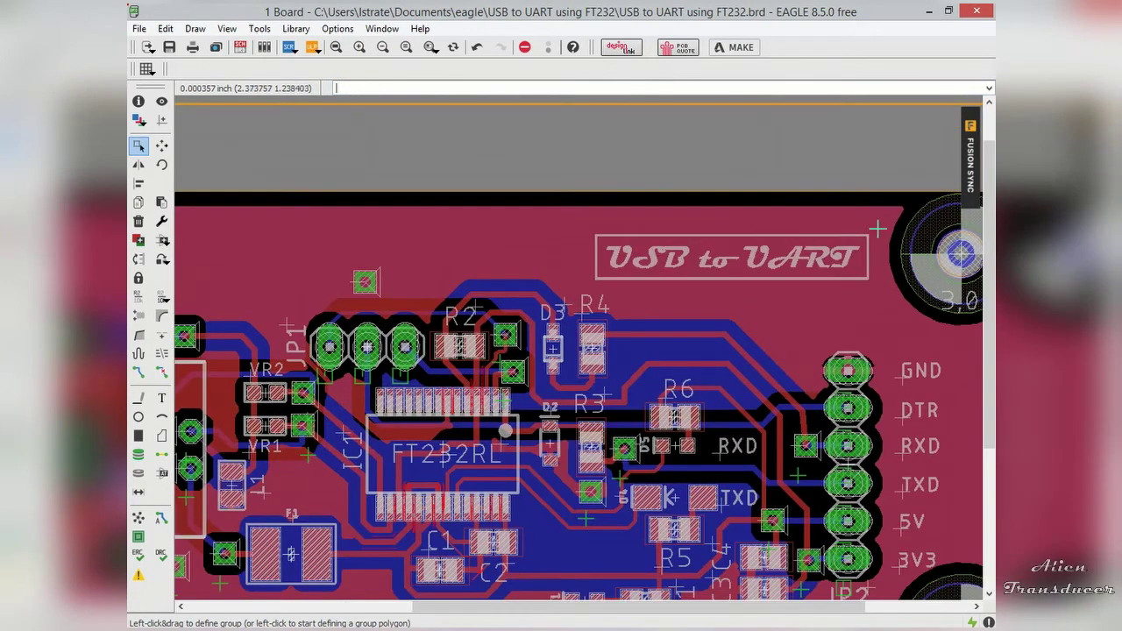
Step: Move the grouped USB to UART logo and its frame onto the Top copper layer
{"action": "left_click_drag", "start_coordinate": [876, 226], "coordinate": [580, 293]}
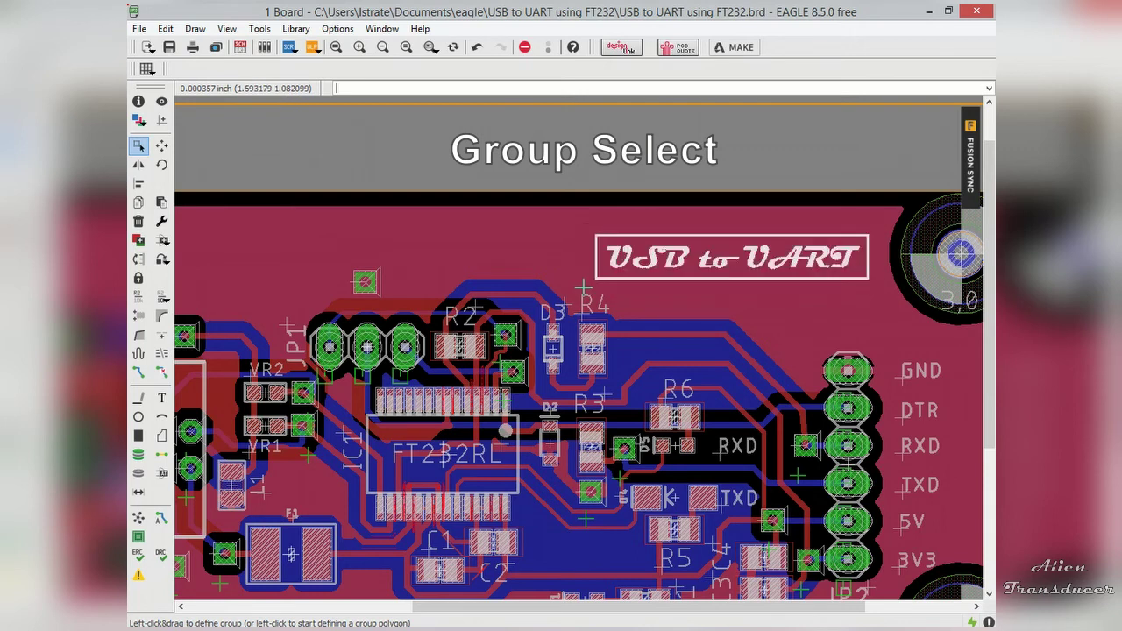
{"action": "left_click", "coordinate": [162, 221]}
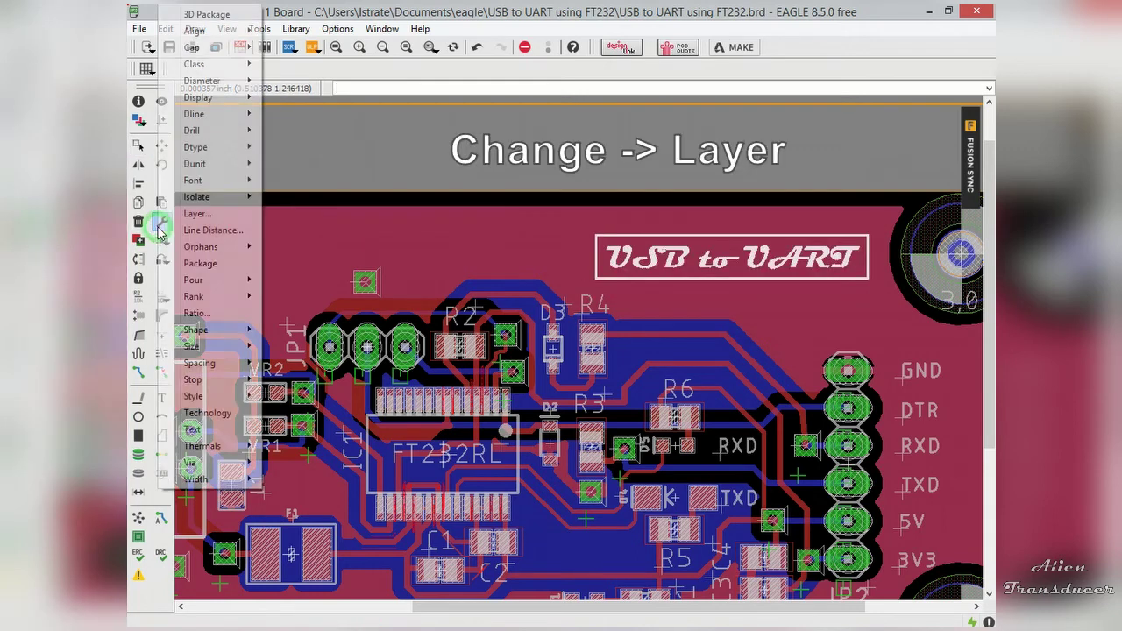
{"action": "left_click", "coordinate": [236, 215]}
{"action": "left_click", "coordinate": [233, 153]}
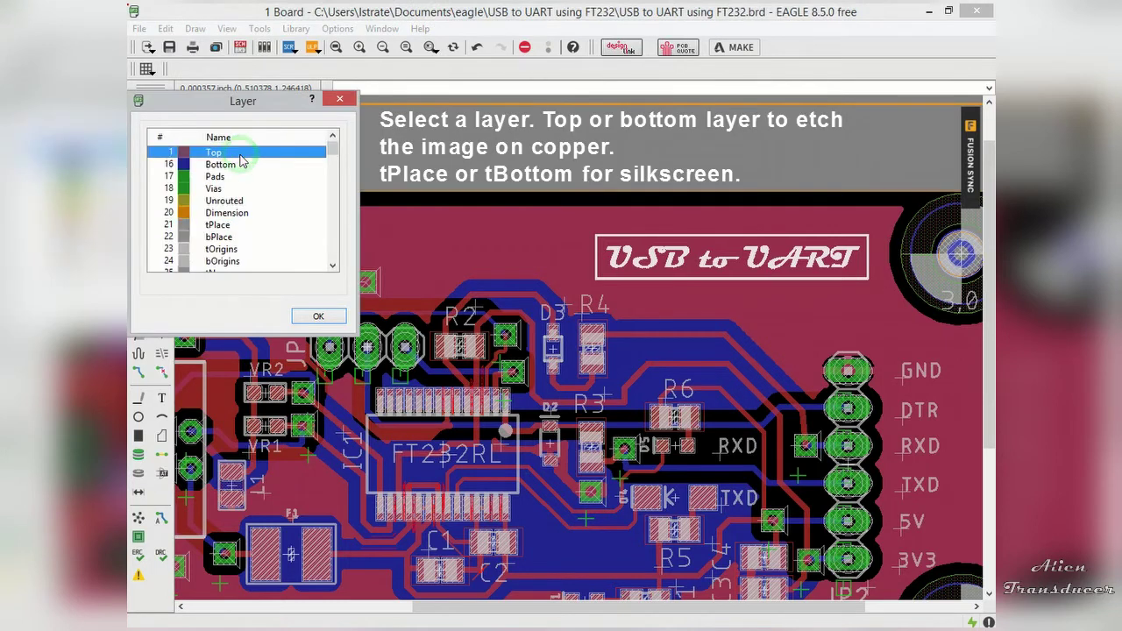
{"action": "left_click", "coordinate": [318, 316]}
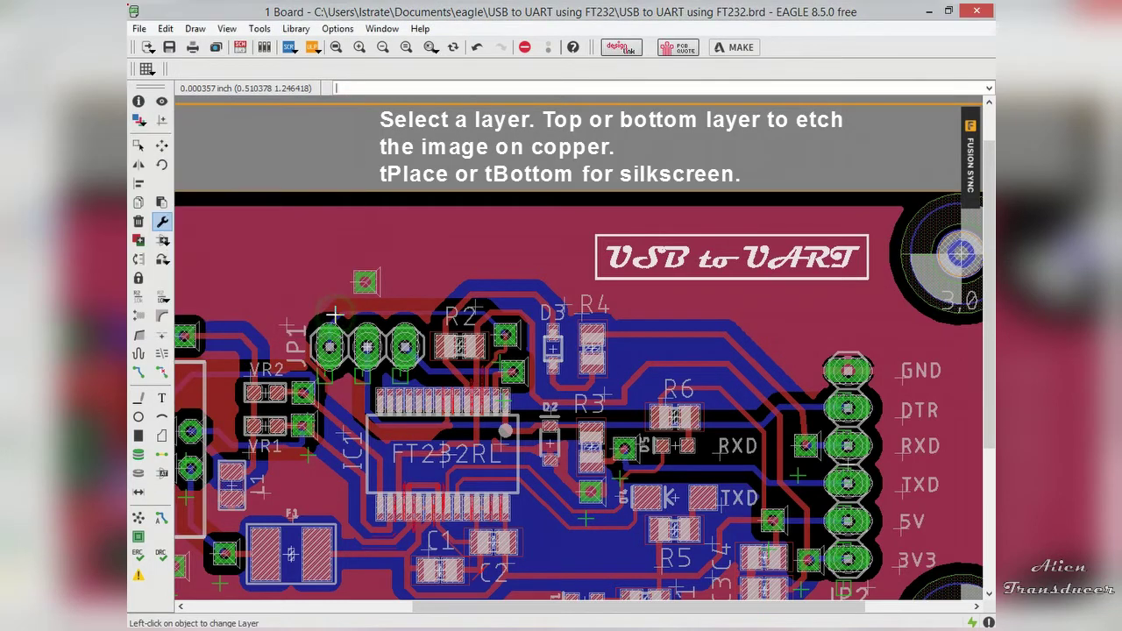
{"action": "right_click", "coordinate": [687, 253]}
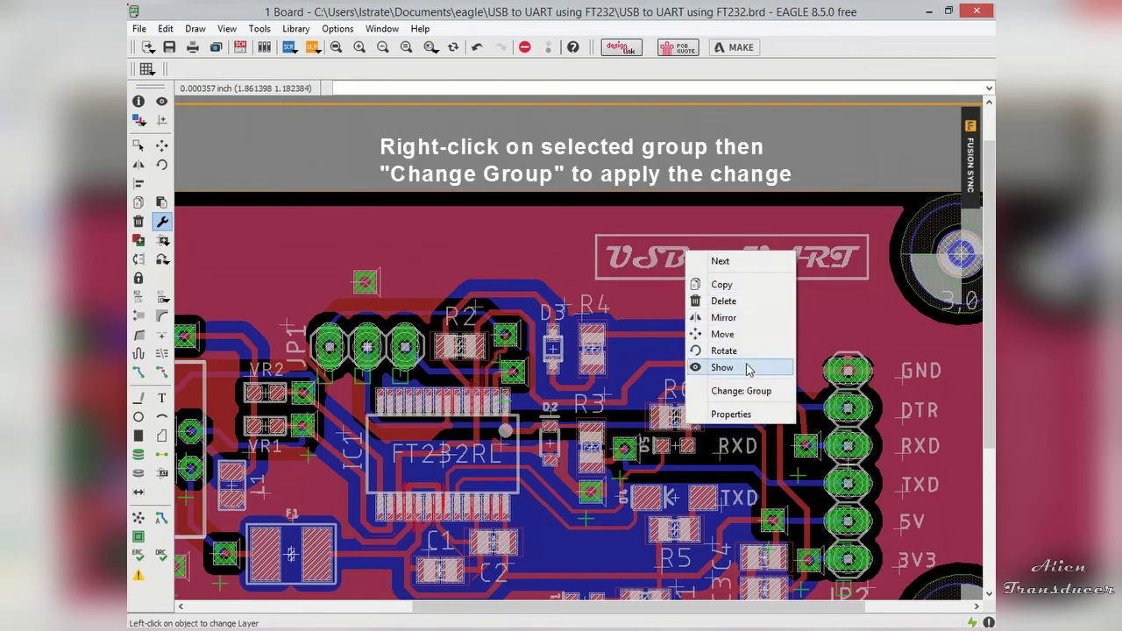
{"action": "left_click", "coordinate": [781, 391]}
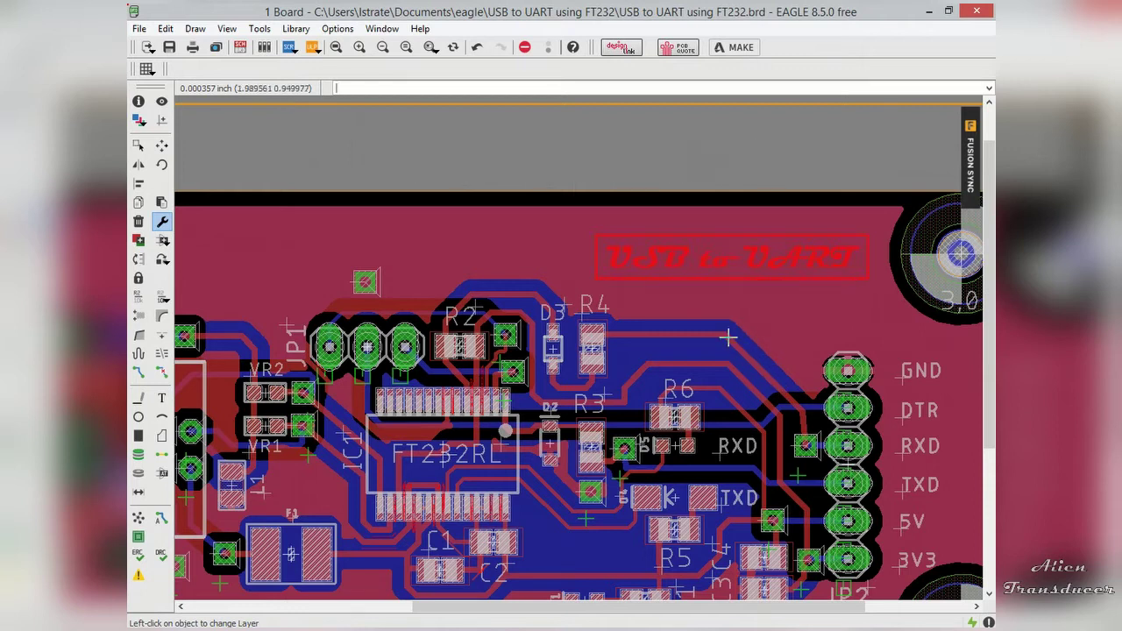
Step: Refill the copper pour with Ratsnest and view the whole board
{"action": "left_click", "coordinate": [137, 521]}
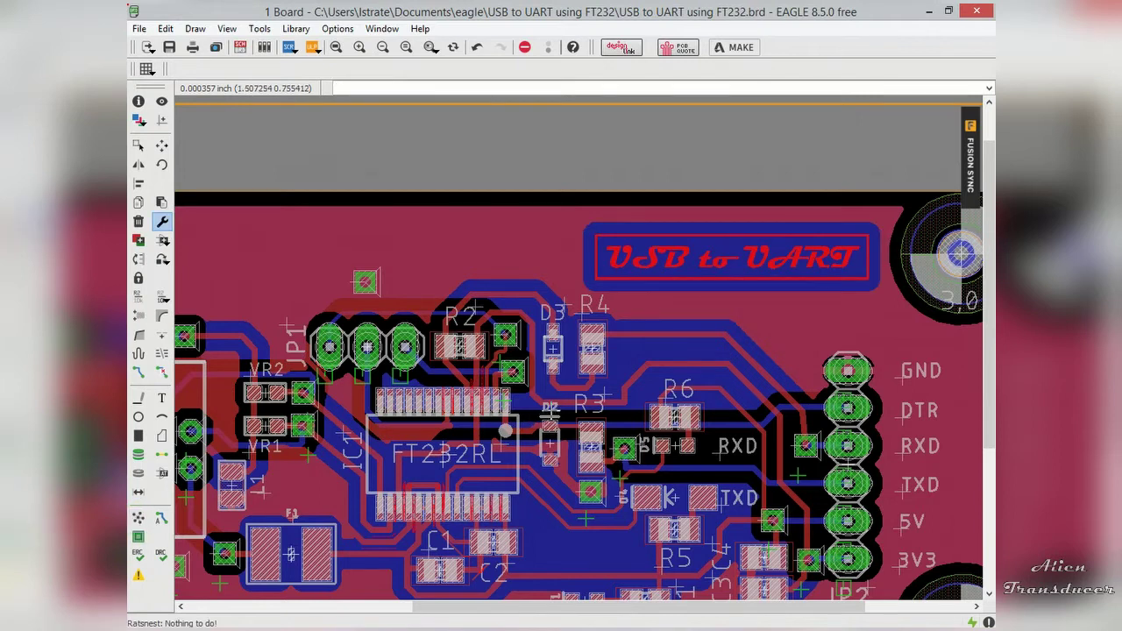
{"action": "scroll", "coordinate": [505, 429], "scroll_direction": "down", "scroll_amount": 1}
{"action": "scroll", "coordinate": [549, 411], "scroll_direction": "down", "scroll_amount": 1}
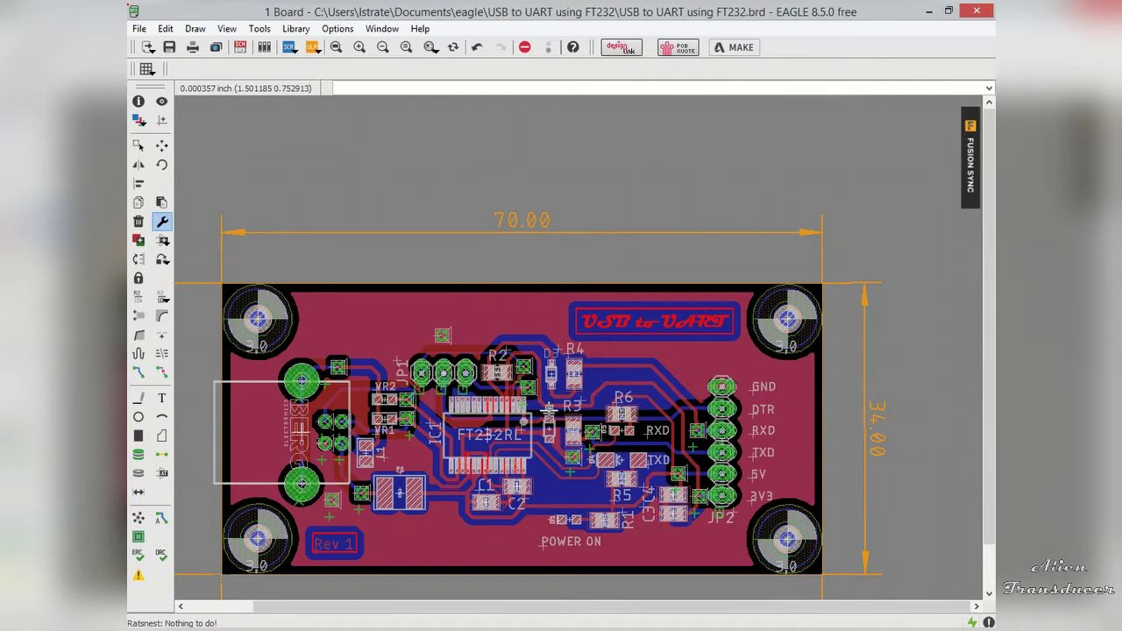
{"action": "scroll", "coordinate": [549, 411], "scroll_direction": "down", "scroll_amount": 1}
{"action": "middle_click_drag", "start_coordinate": [569, 377], "coordinate": [611, 345]}
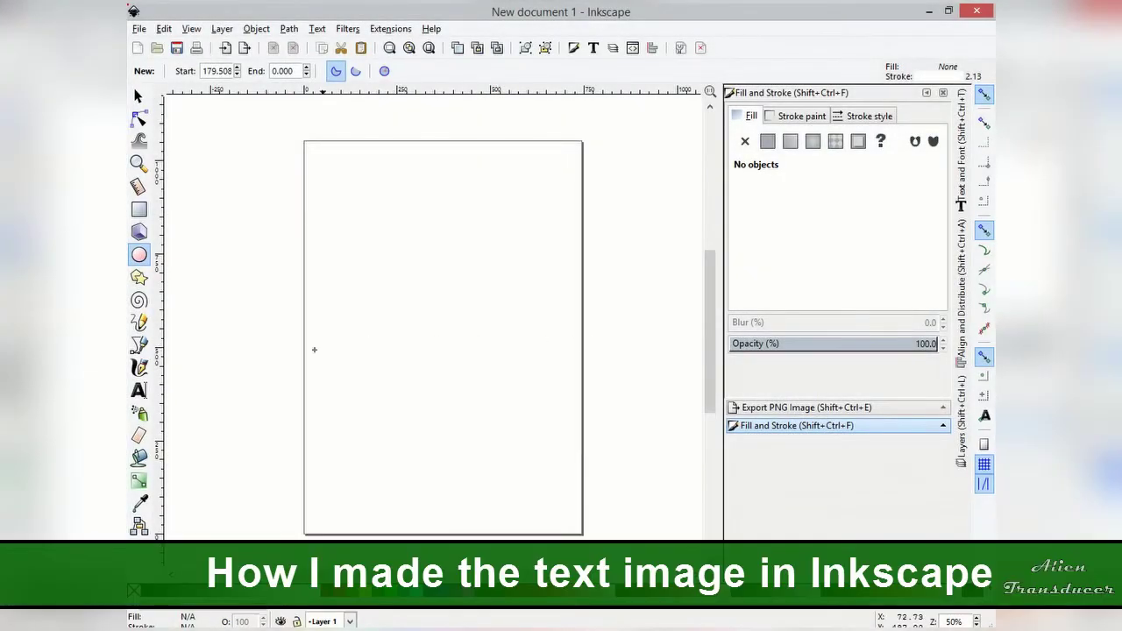
Step: Type 'USB to UART' on the page with the Text tool and bring up Text and Font
{"action": "left_click", "coordinate": [138, 390]}
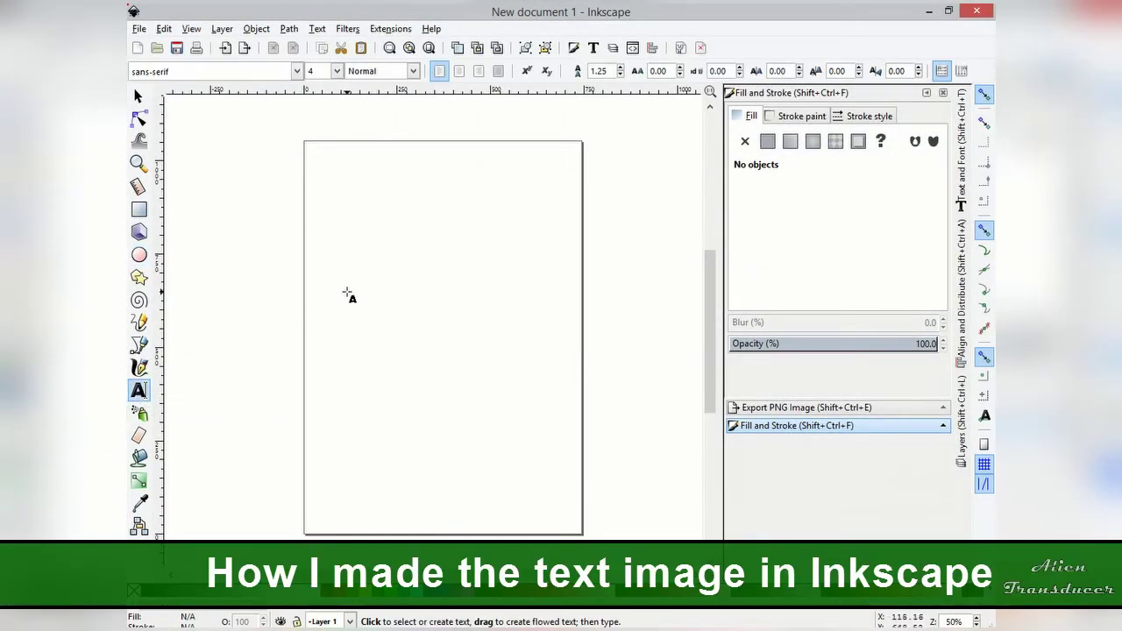
{"action": "left_click", "coordinate": [342, 253]}
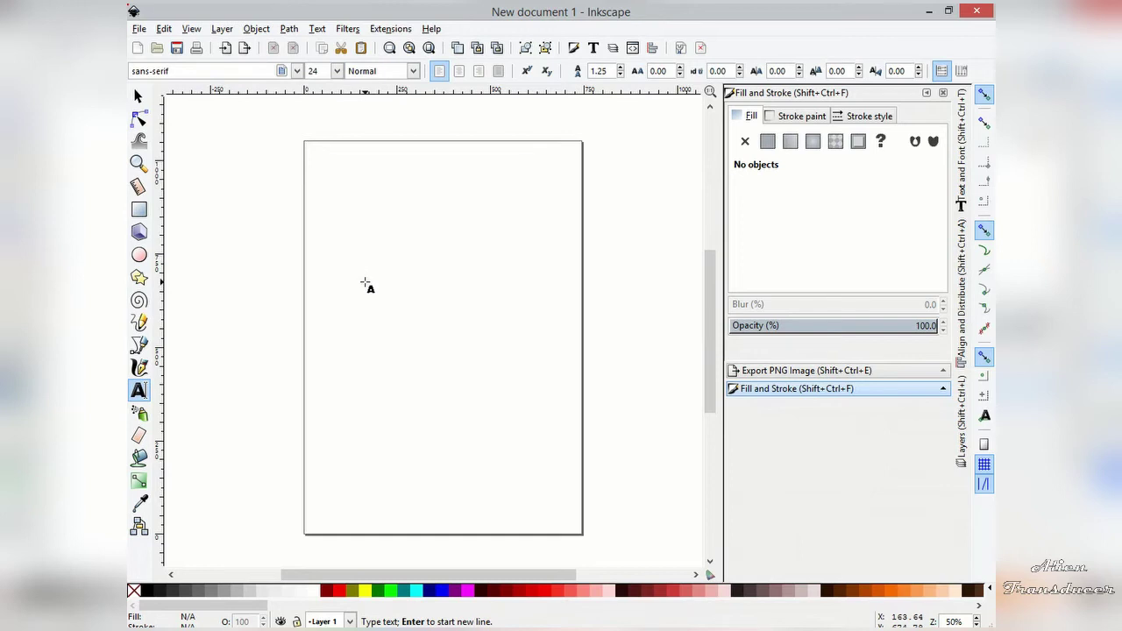
{"action": "type", "text": "USB to"}
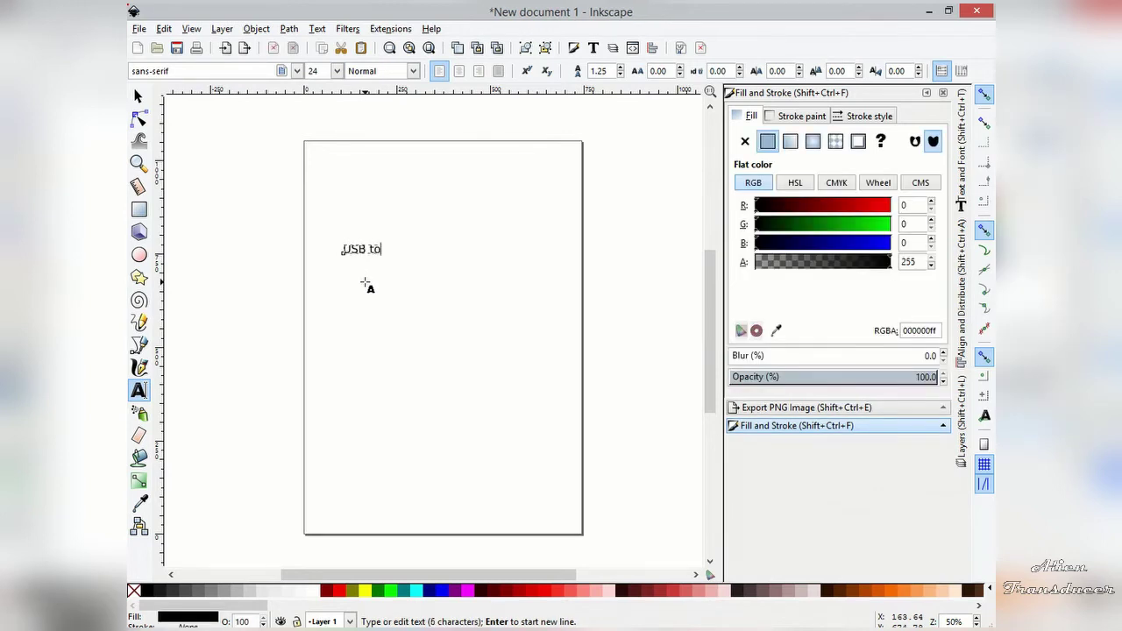
{"action": "type", "text": " UART"}
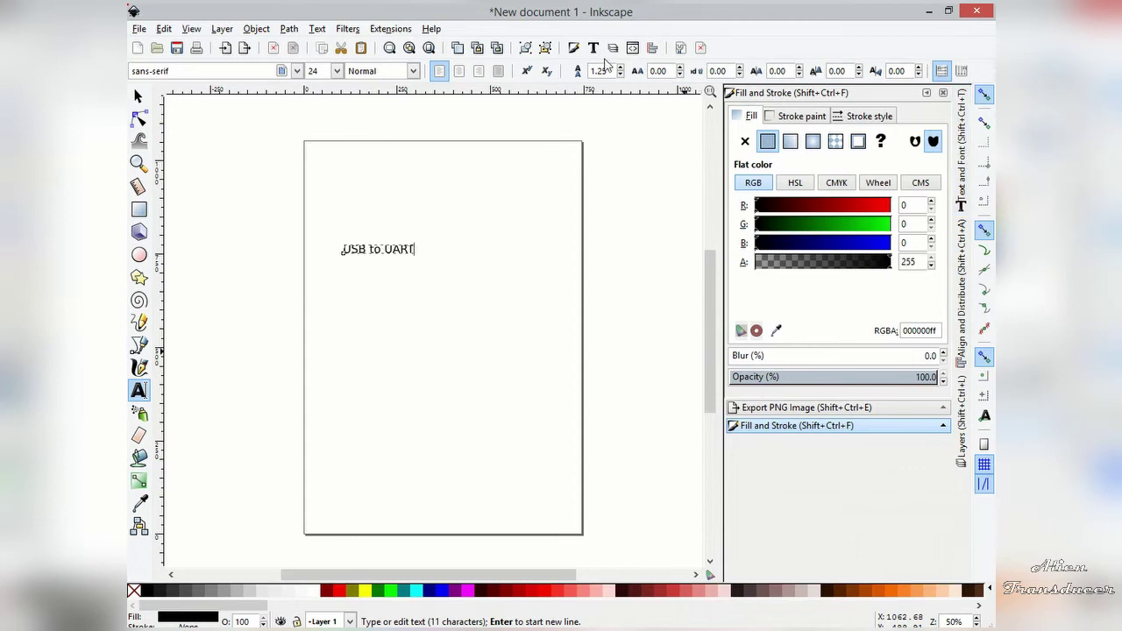
{"action": "left_click", "coordinate": [961, 156]}
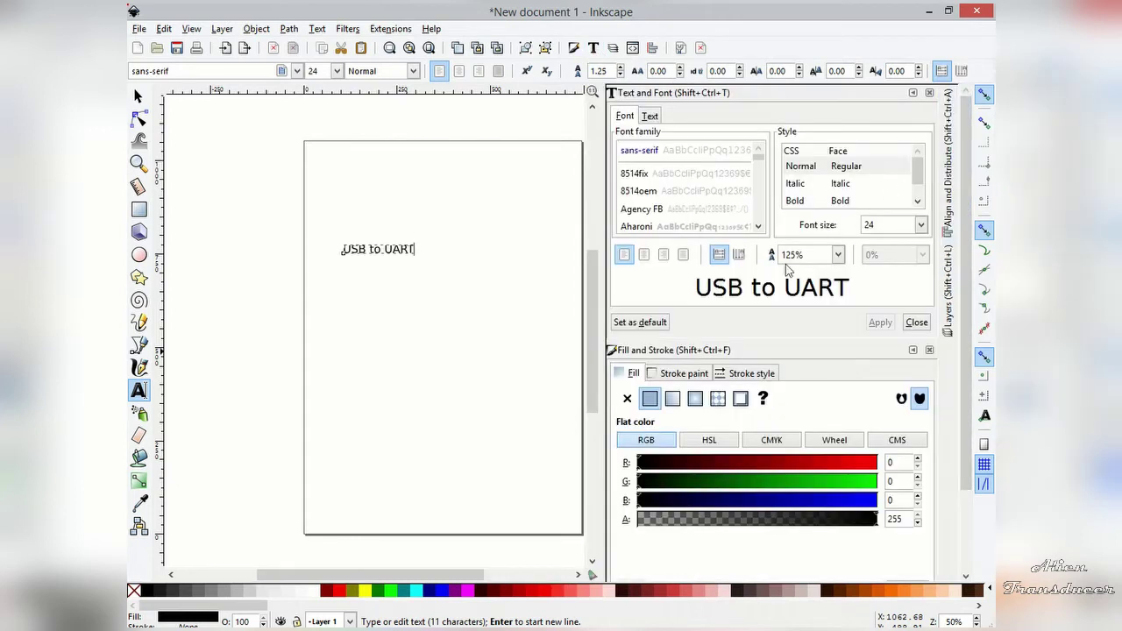
Step: Apply the Magneto font at size 36 to the USB to UART text
{"action": "left_click", "coordinate": [759, 158]}
{"action": "mouse_move", "coordinate": [759, 158]}
{"action": "left_mouse_down"}
{"action": "mouse_move", "coordinate": [756, 186]}
{"action": "mouse_move", "coordinate": [672, 205]}
{"action": "left_mouse_up"}
{"action": "left_click", "coordinate": [670, 205]}
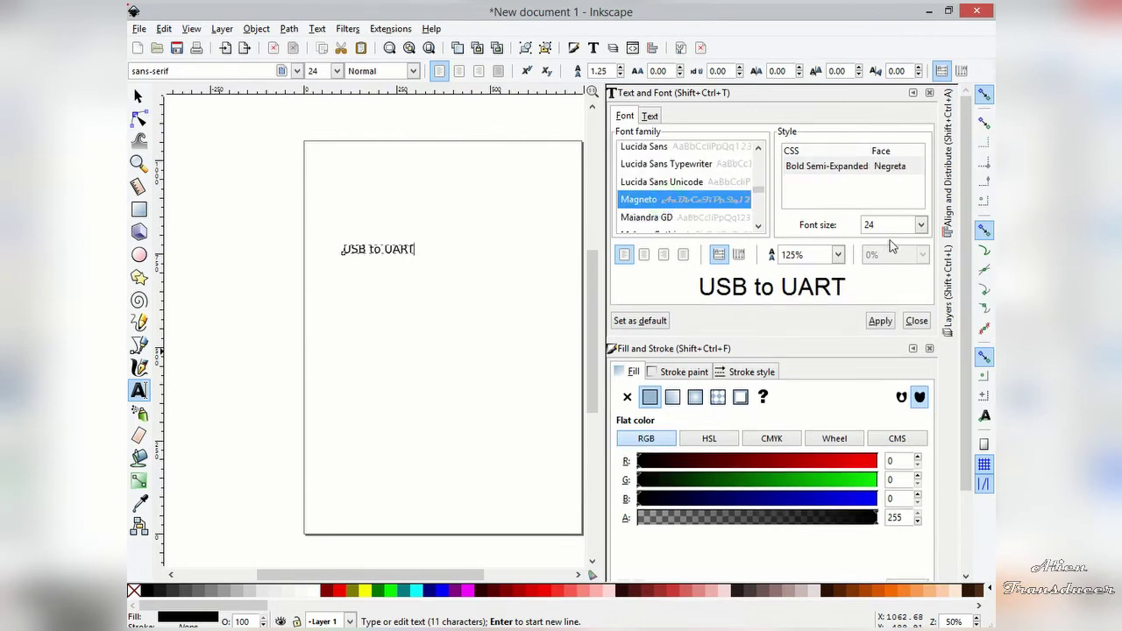
{"action": "left_click", "coordinate": [920, 224]}
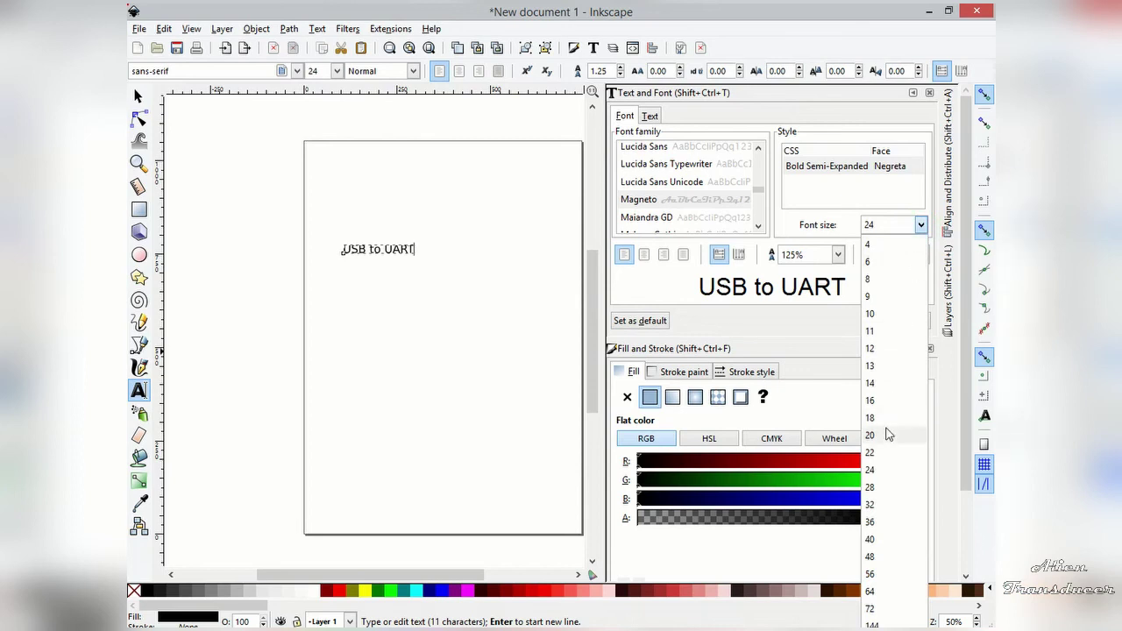
{"action": "left_click", "coordinate": [875, 522]}
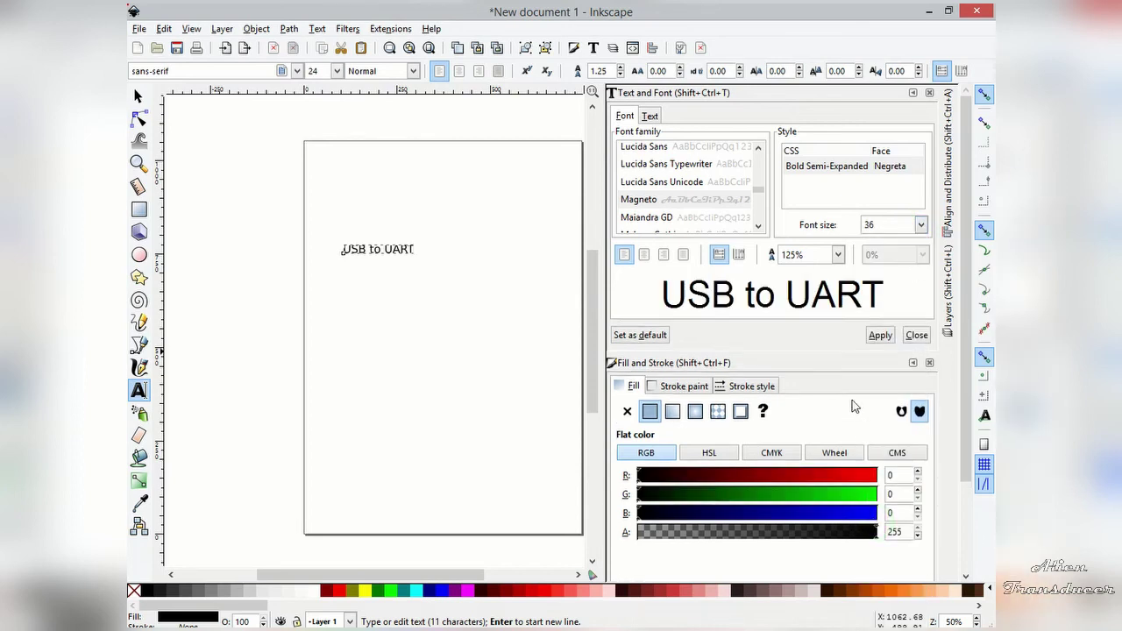
{"action": "left_click", "coordinate": [879, 336]}
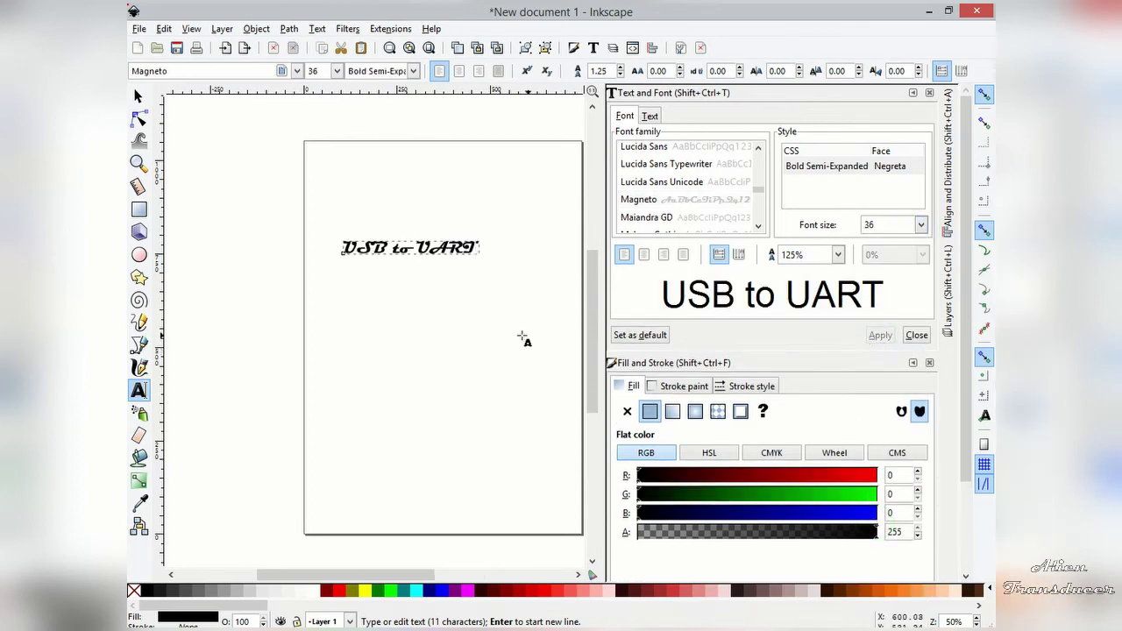
{"action": "scroll", "coordinate": [393, 249], "scroll_direction": "up", "scroll_amount": 1, "text": "ctrl"}
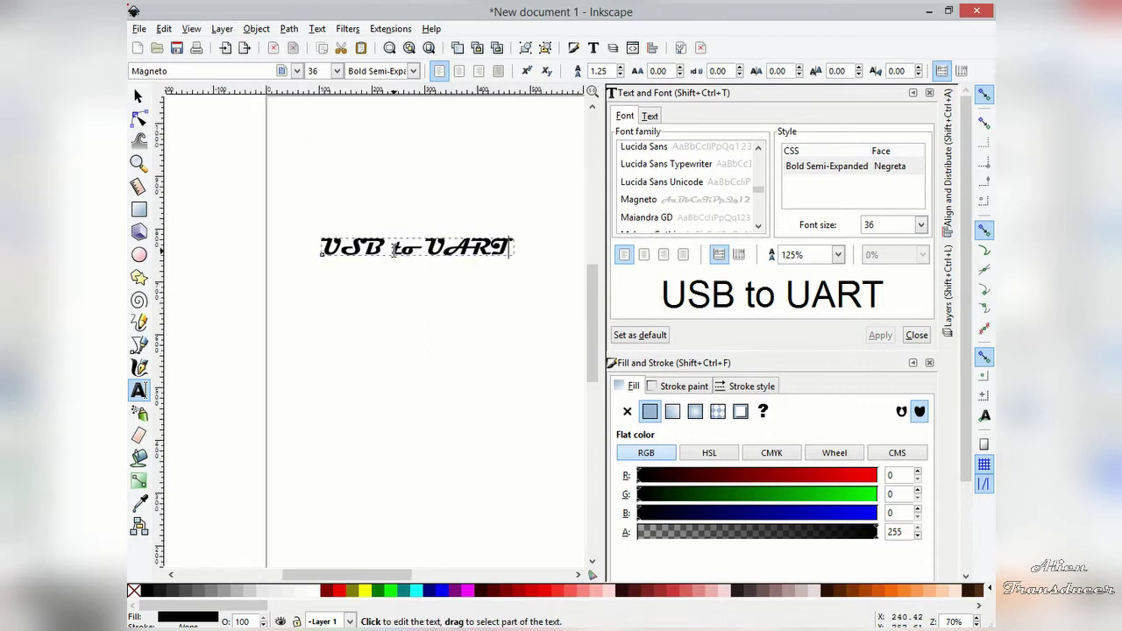
{"action": "scroll", "coordinate": [394, 249], "scroll_direction": "up", "scroll_amount": 1, "text": "ctrl"}
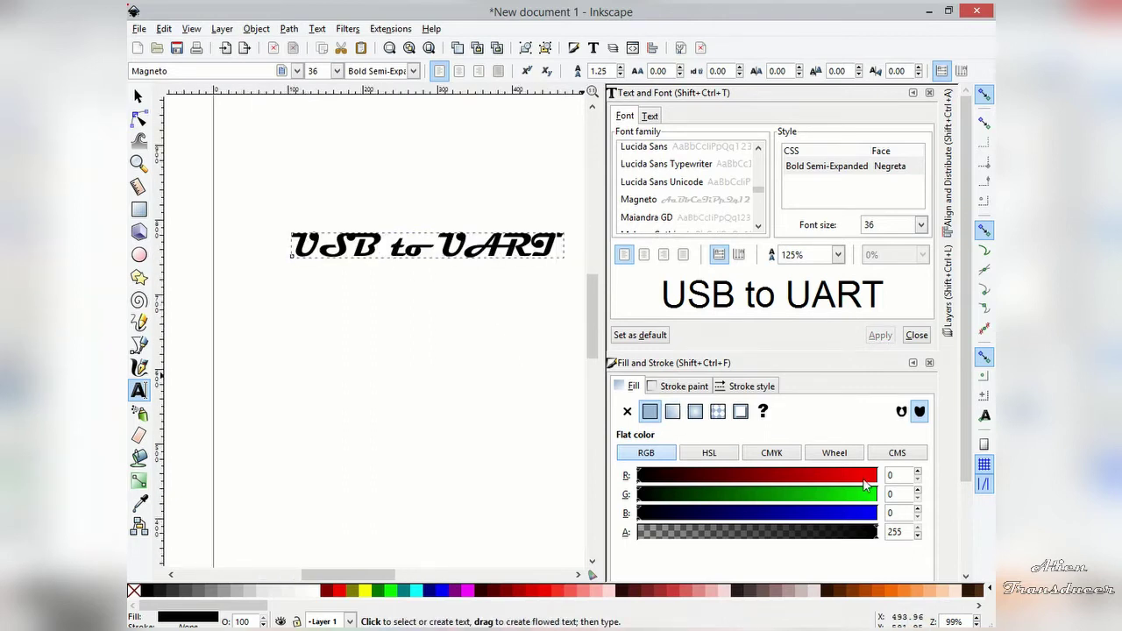
Step: Give the 'USB to UART' text a white fill (RGB 255,255,255) and a solid black outline
{"action": "mouse_move", "coordinate": [779, 477]}
{"action": "left_mouse_down"}
{"action": "mouse_move", "coordinate": [876, 474]}
{"action": "mouse_move", "coordinate": [876, 513]}
{"action": "left_mouse_up"}
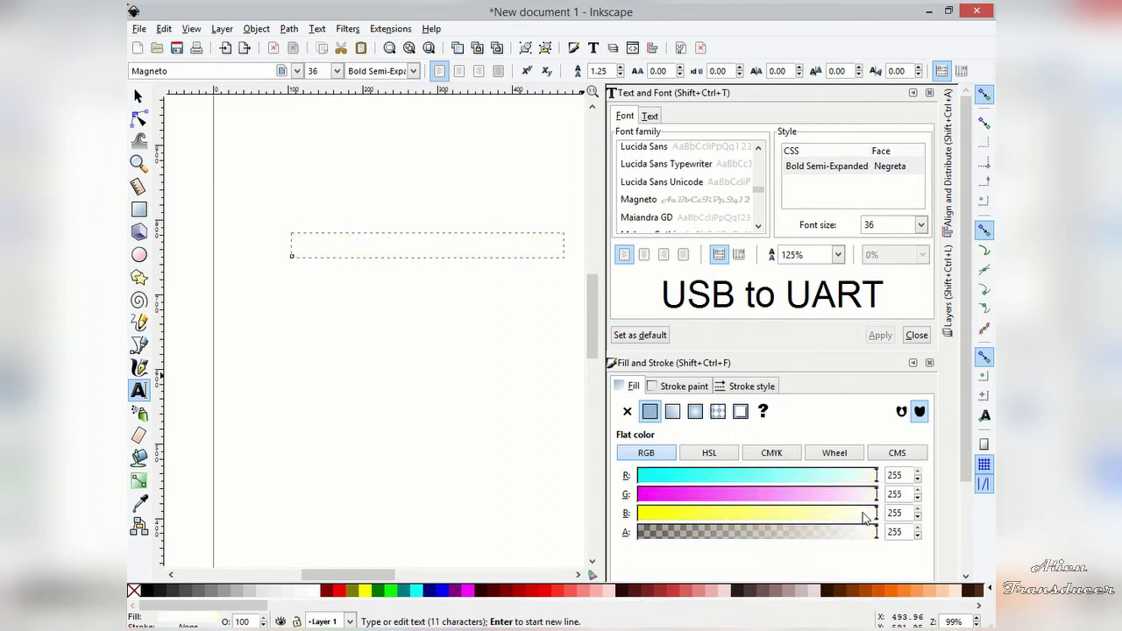
{"action": "left_click", "coordinate": [683, 392]}
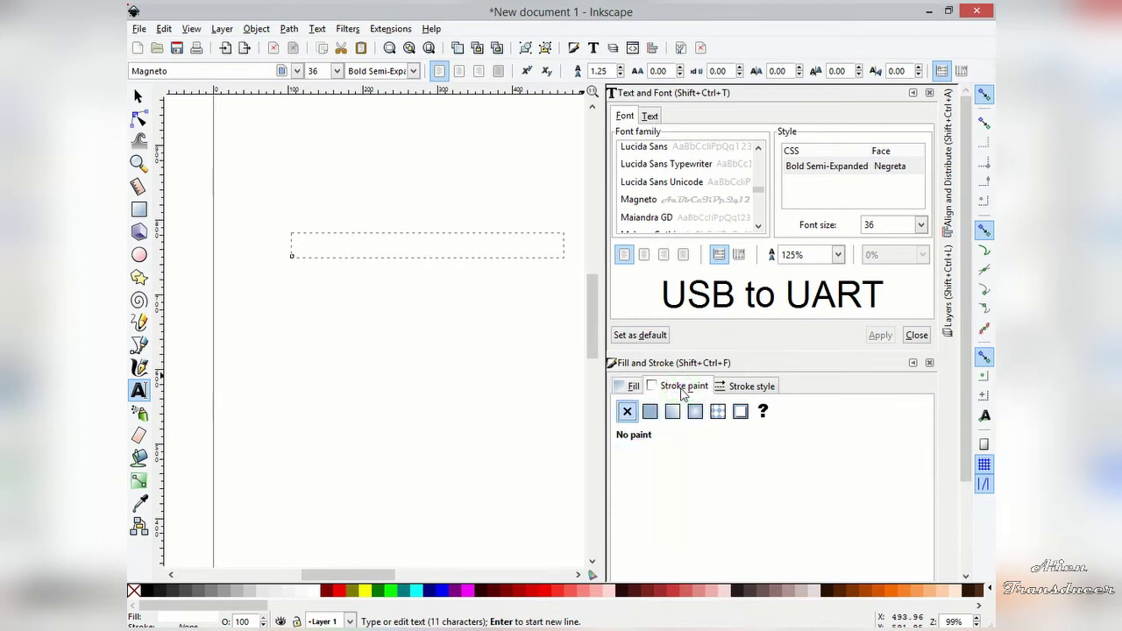
{"action": "left_click", "coordinate": [649, 412]}
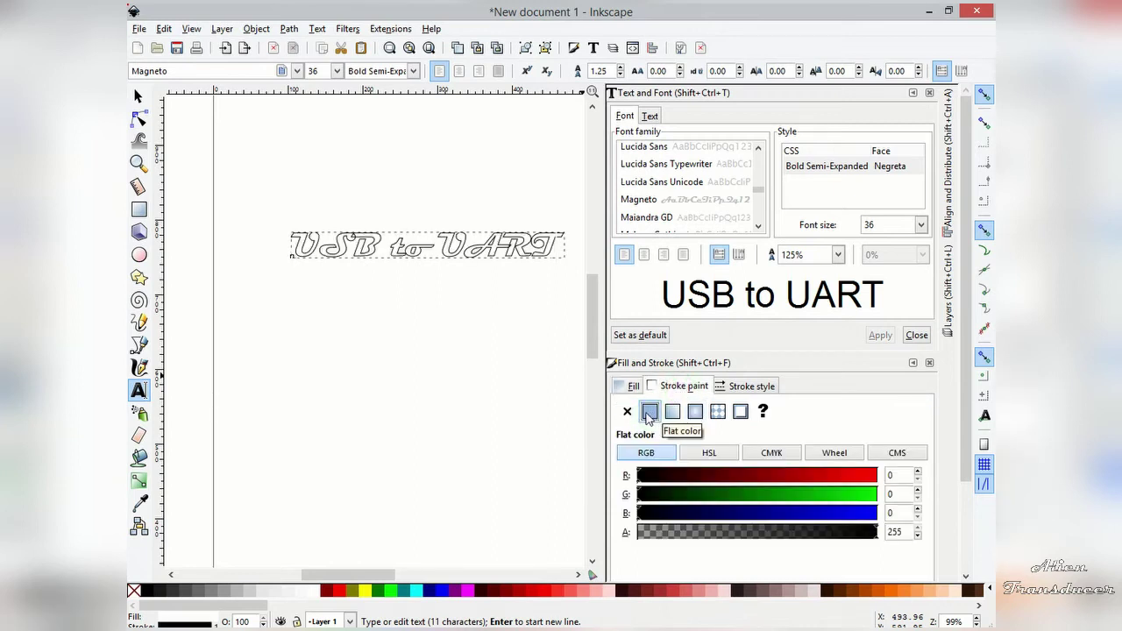
{"action": "left_click", "coordinate": [751, 386]}
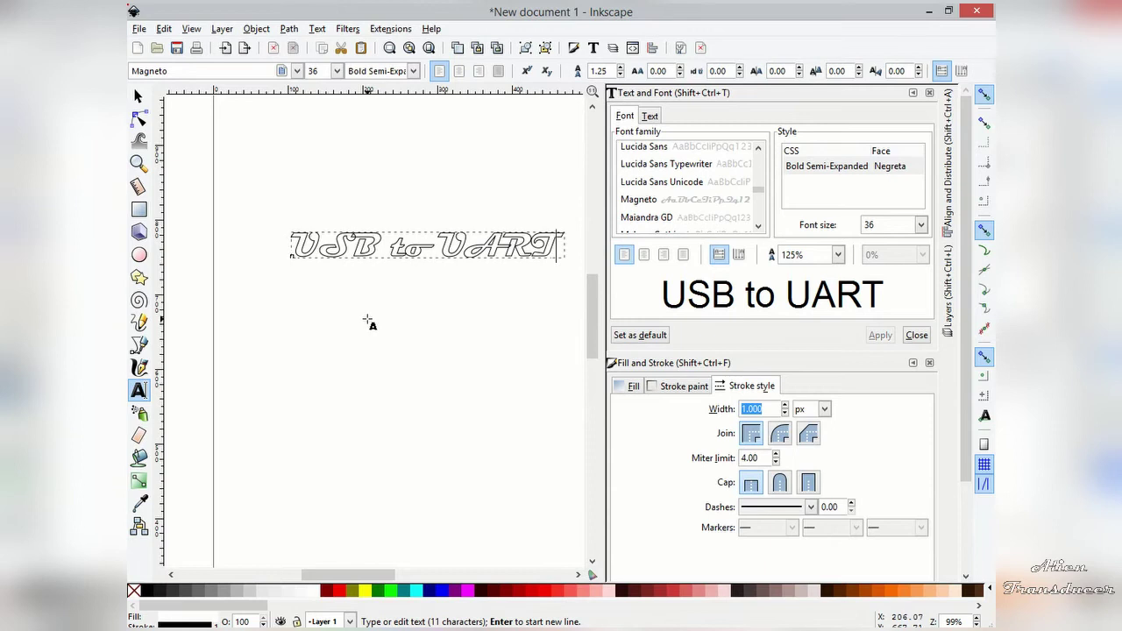
Step: Draw a rectangle enclosing the whole 'USB to UART' text
{"action": "left_click", "coordinate": [139, 211]}
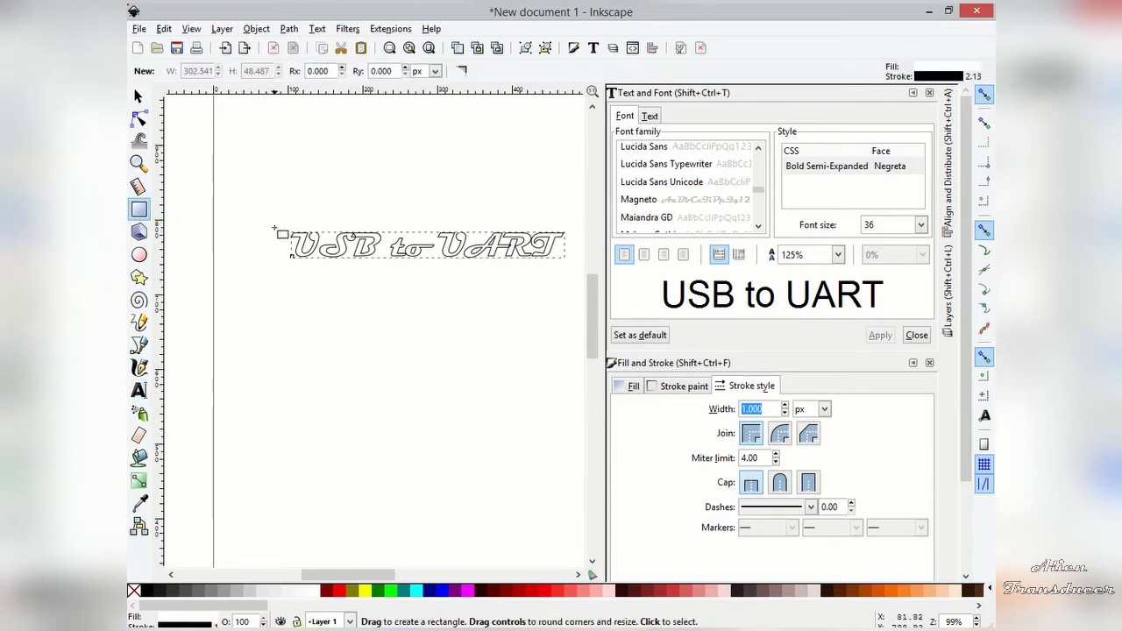
{"action": "left_click_drag", "start_coordinate": [274, 220], "coordinate": [469, 272]}
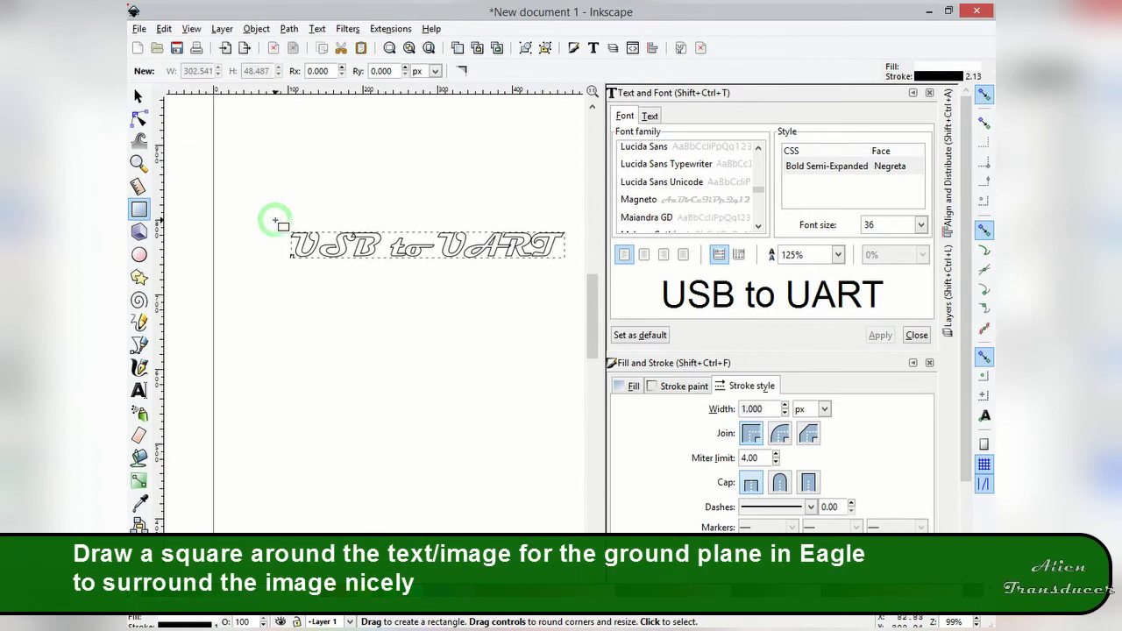
{"action": "left_click_drag", "start_coordinate": [531, 266], "coordinate": [581, 268]}
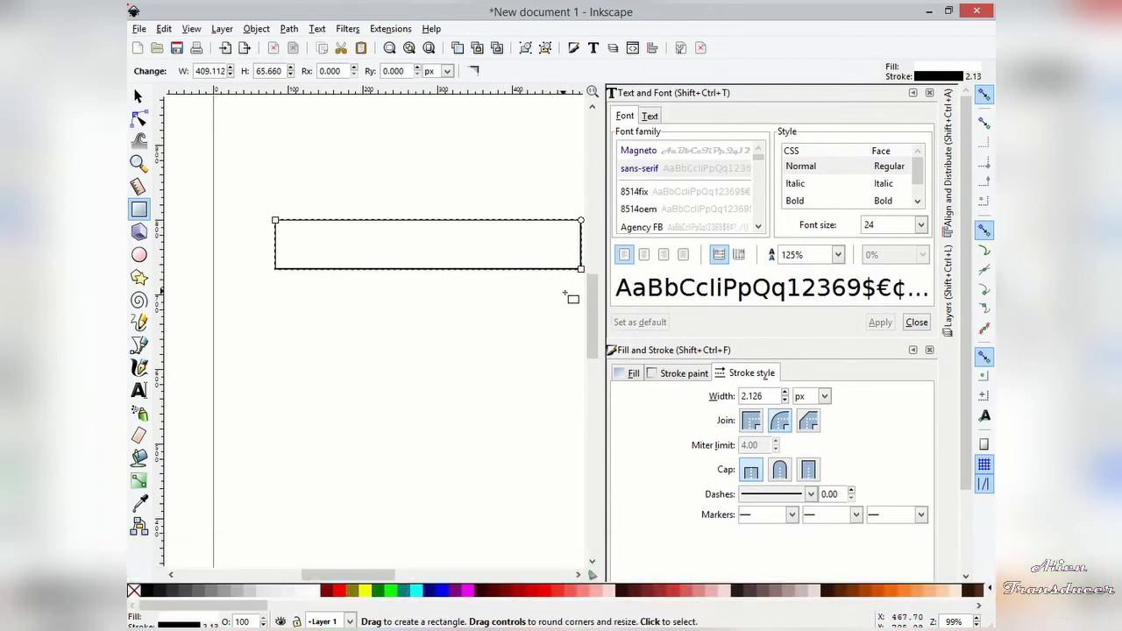
Step: Remove the rectangle's fill and set its outline colour to white (RGB 255,255,255)
{"action": "left_click", "coordinate": [631, 373]}
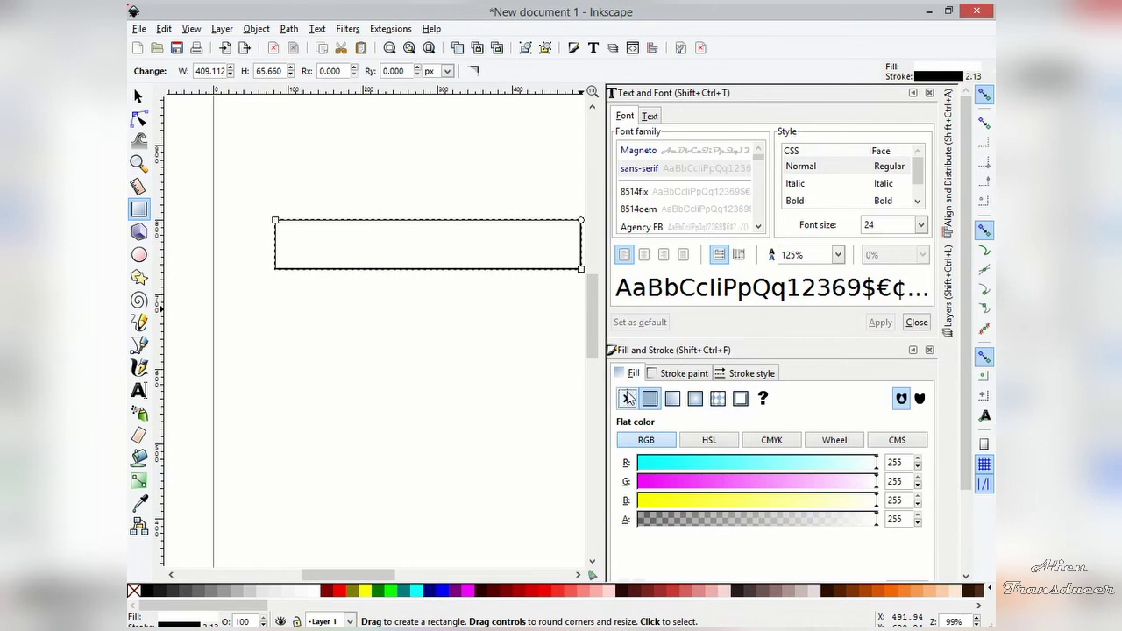
{"action": "left_click", "coordinate": [627, 399]}
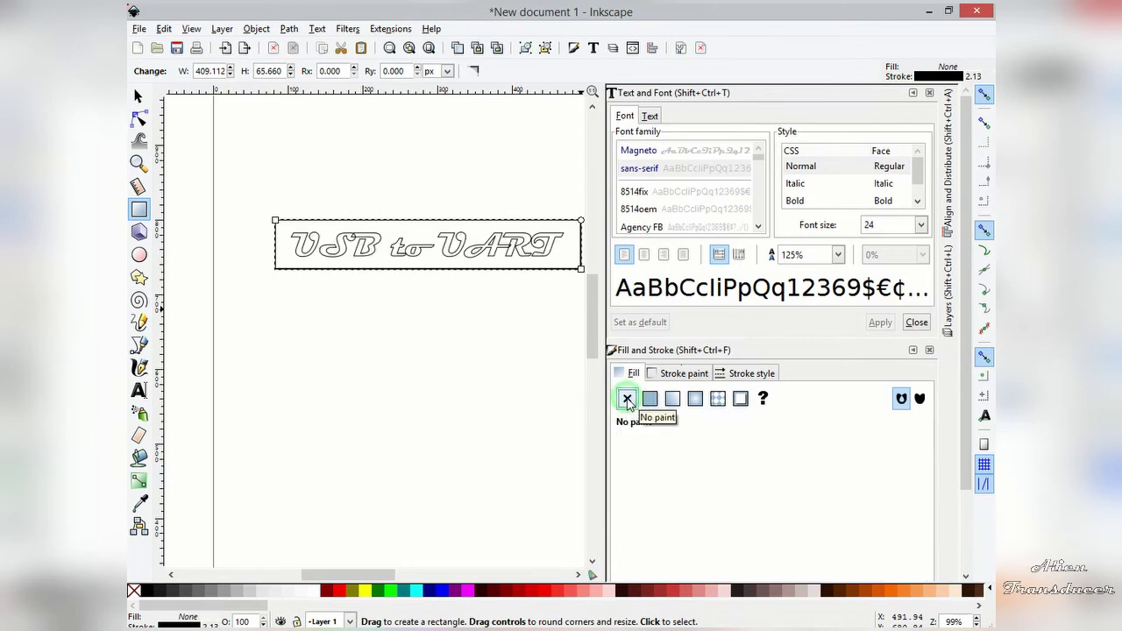
{"action": "left_click", "coordinate": [674, 375]}
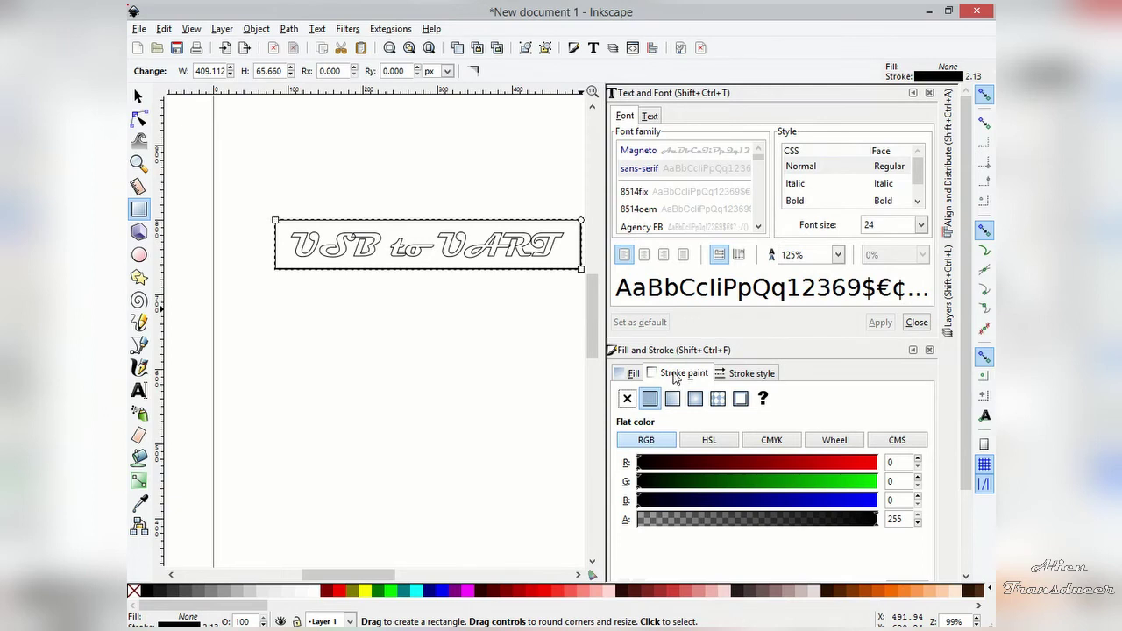
{"action": "left_click", "coordinate": [734, 360]}
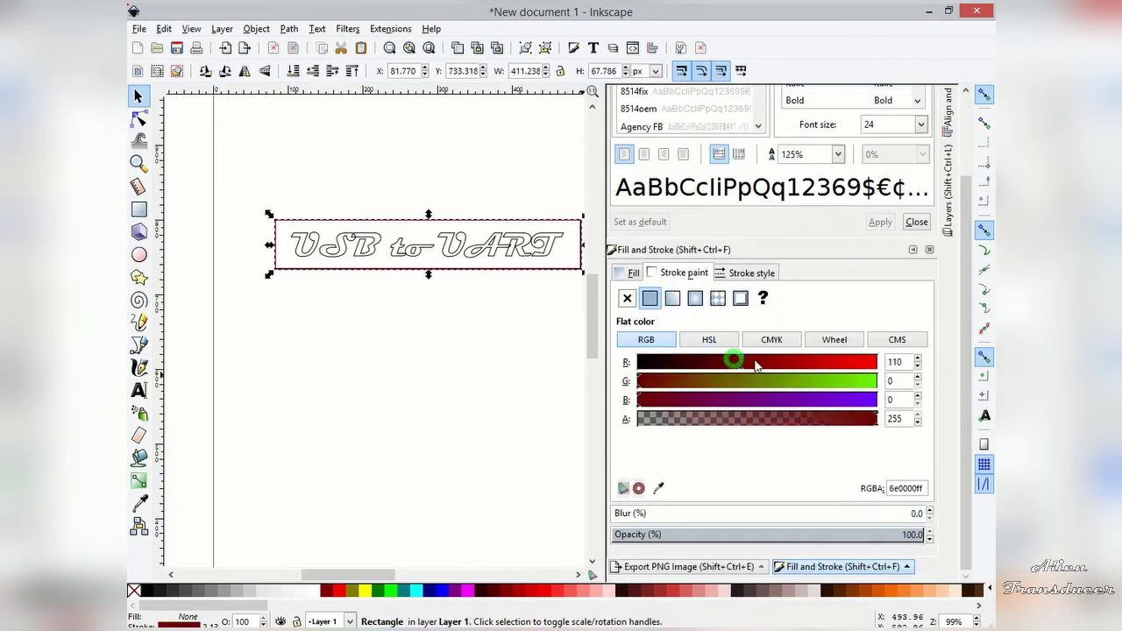
{"action": "left_click_drag", "start_coordinate": [756, 367], "coordinate": [884, 361]}
{"action": "mouse_move", "coordinate": [823, 381]}
{"action": "left_mouse_down"}
{"action": "mouse_move", "coordinate": [896, 383]}
{"action": "mouse_move", "coordinate": [883, 401]}
{"action": "left_mouse_up"}
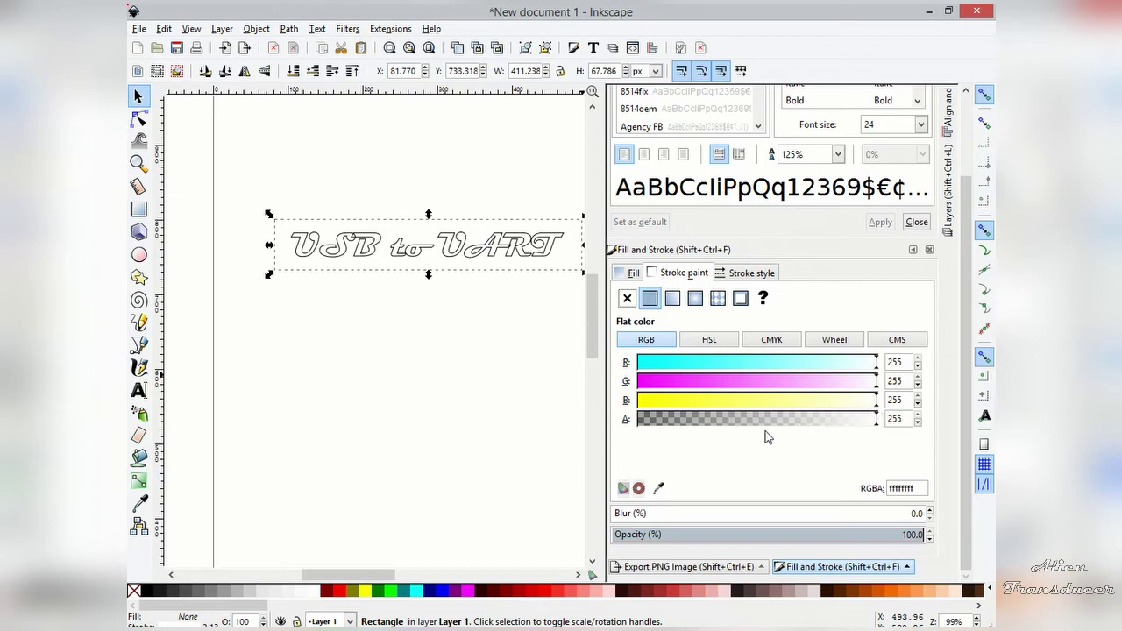
Step: Export the selection at 600 dpi as text image.png, replacing the existing file
{"action": "left_click", "coordinate": [726, 569]}
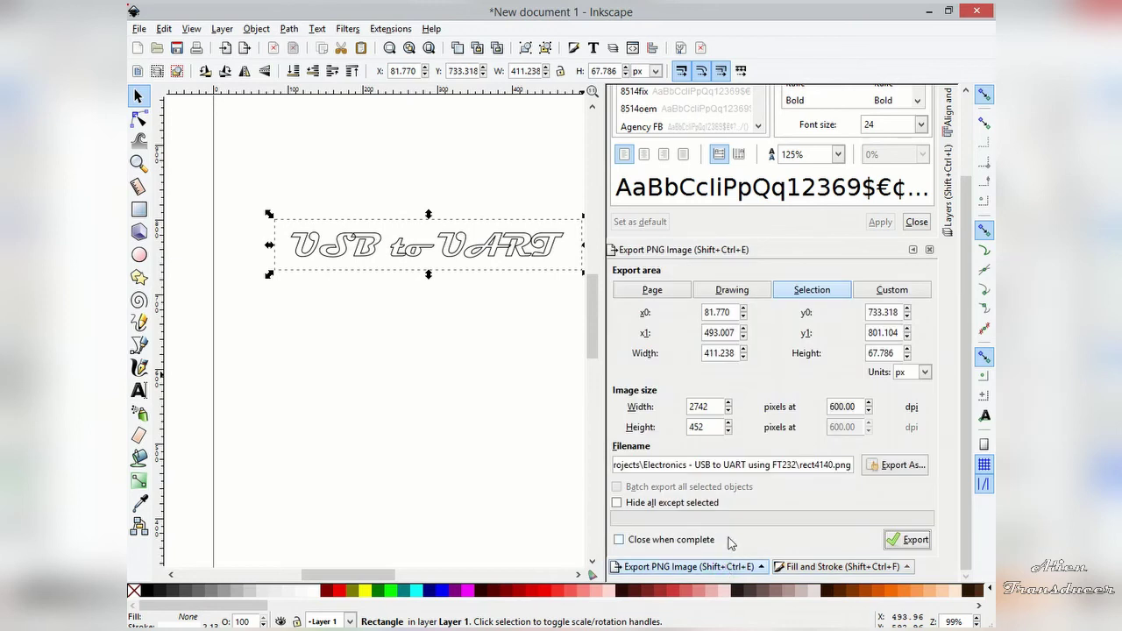
{"action": "left_click", "coordinate": [139, 29]}
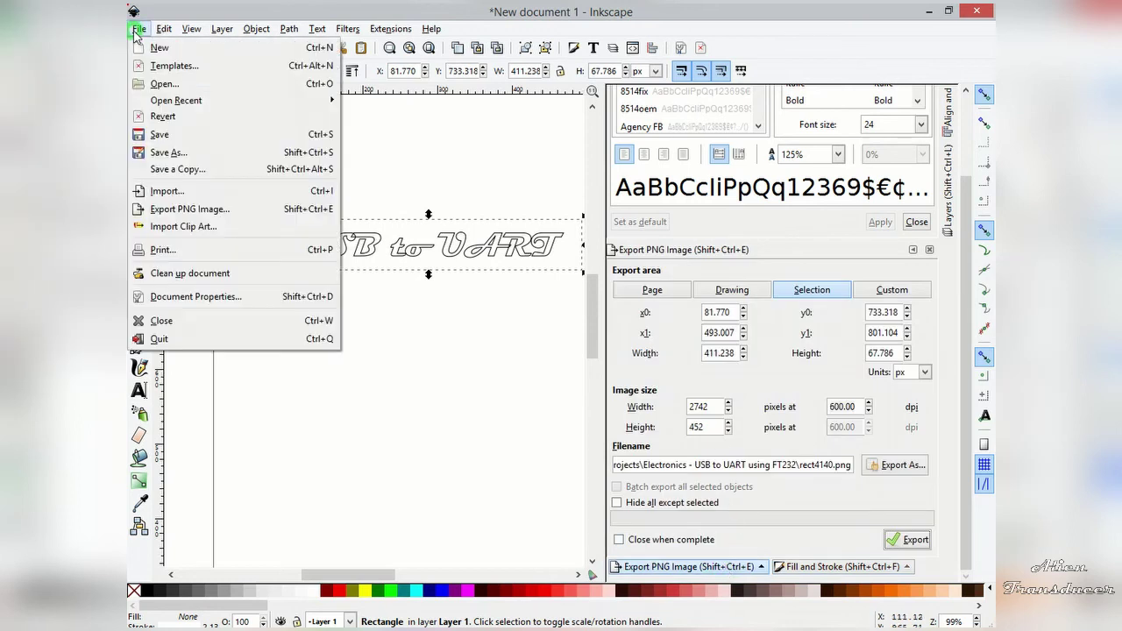
{"action": "left_click", "coordinate": [219, 217]}
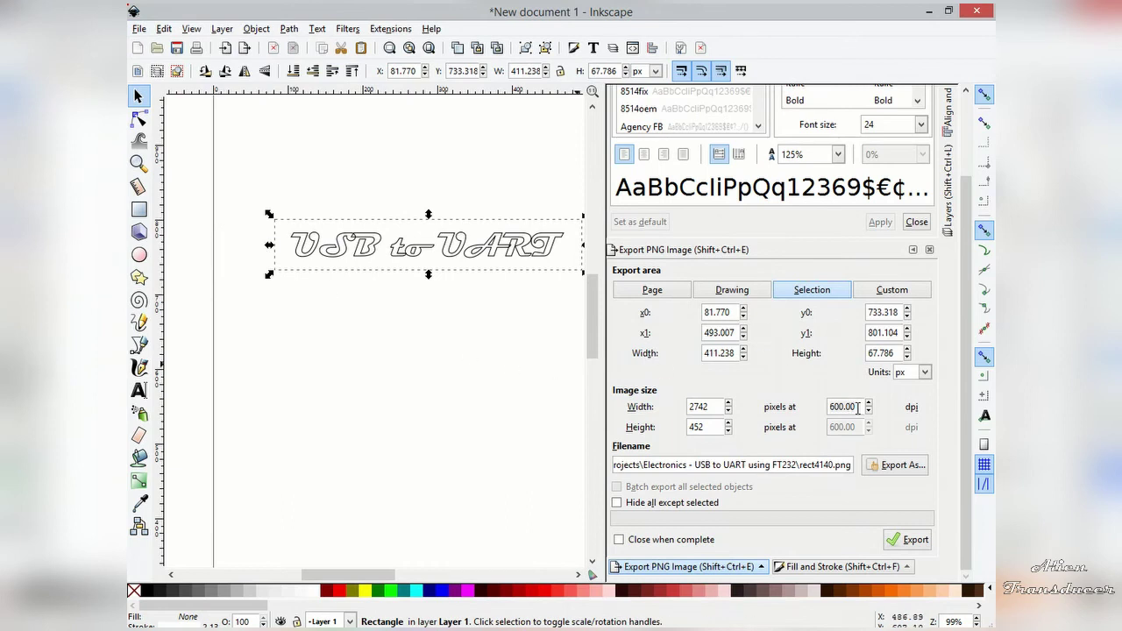
{"action": "left_click_drag", "start_coordinate": [857, 406], "coordinate": [835, 406]}
{"action": "left_click", "coordinate": [898, 465]}
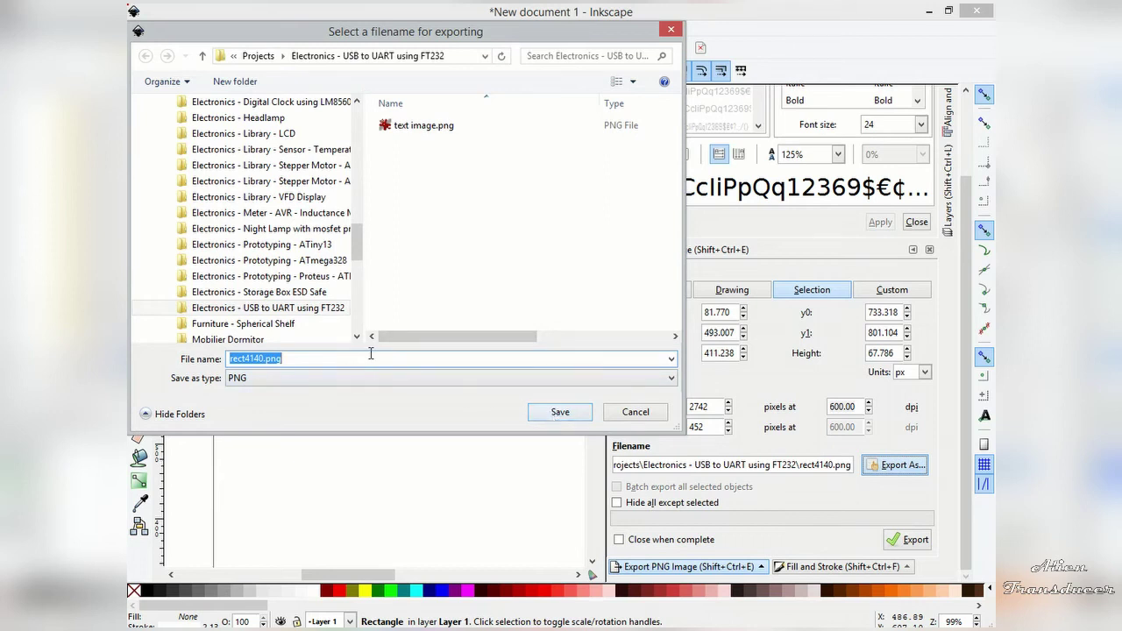
{"action": "type", "text": "text image"}
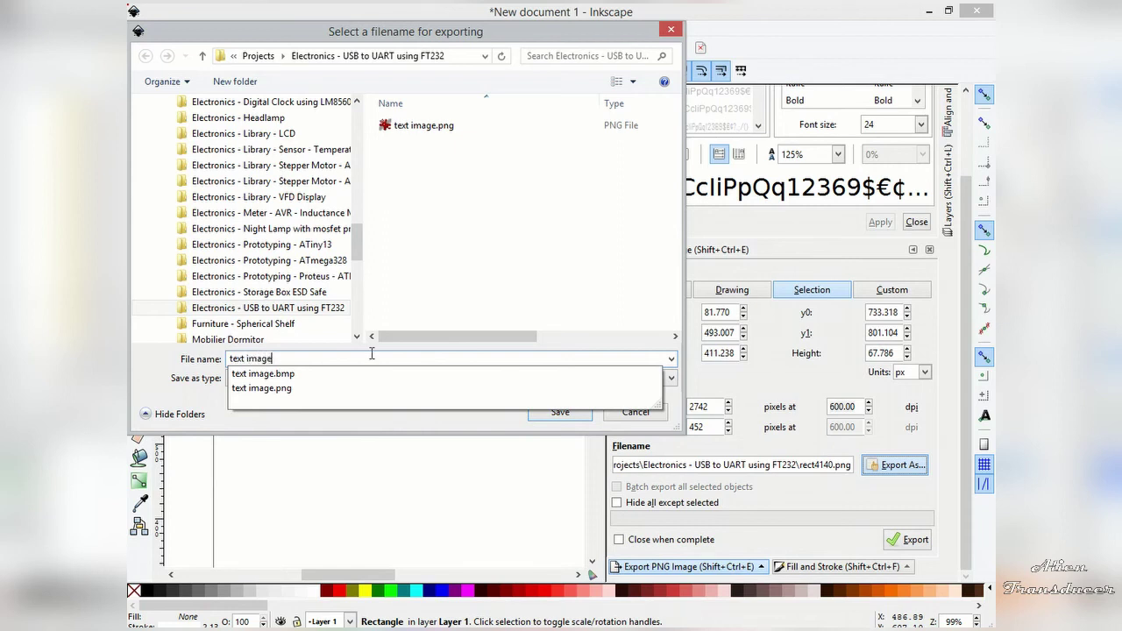
{"action": "left_click", "coordinate": [554, 420]}
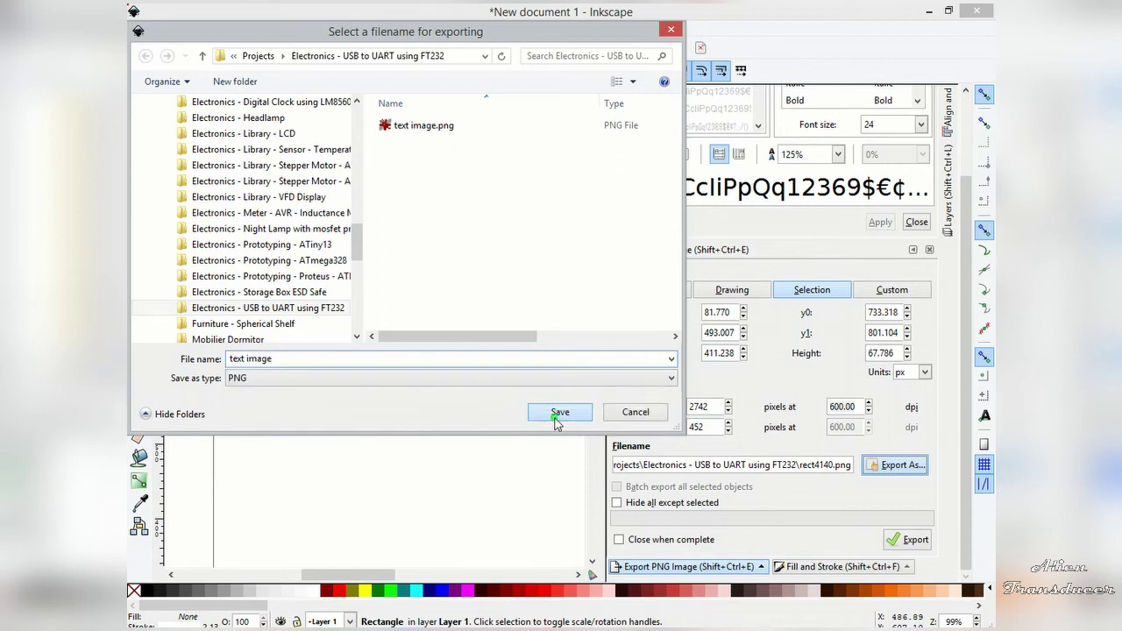
{"action": "left_click", "coordinate": [903, 539]}
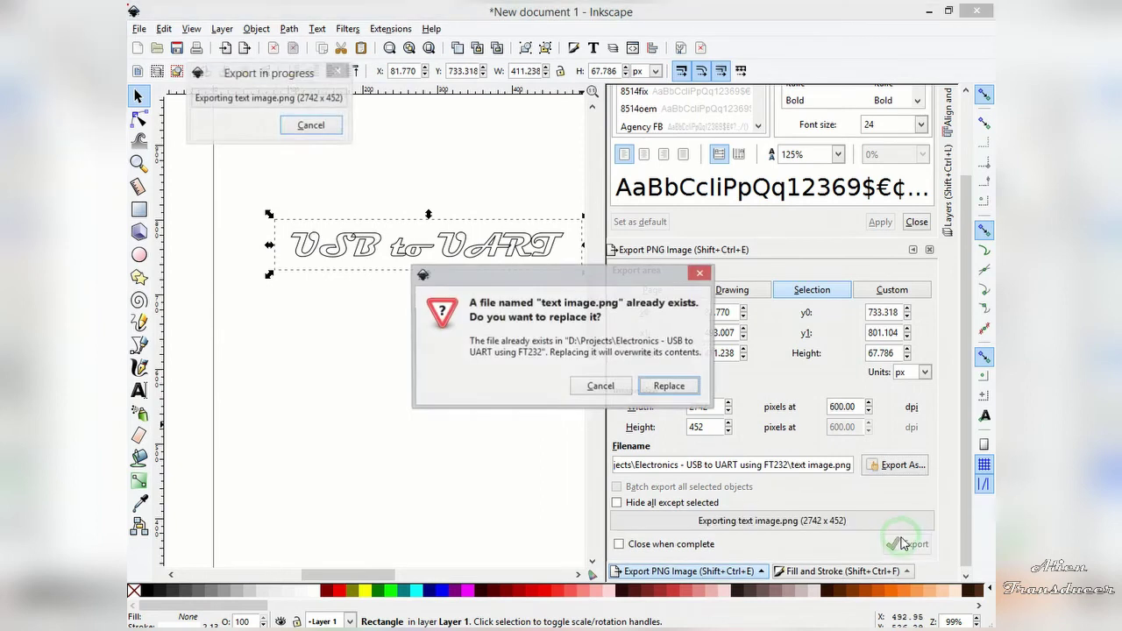
{"action": "left_click", "coordinate": [666, 387]}
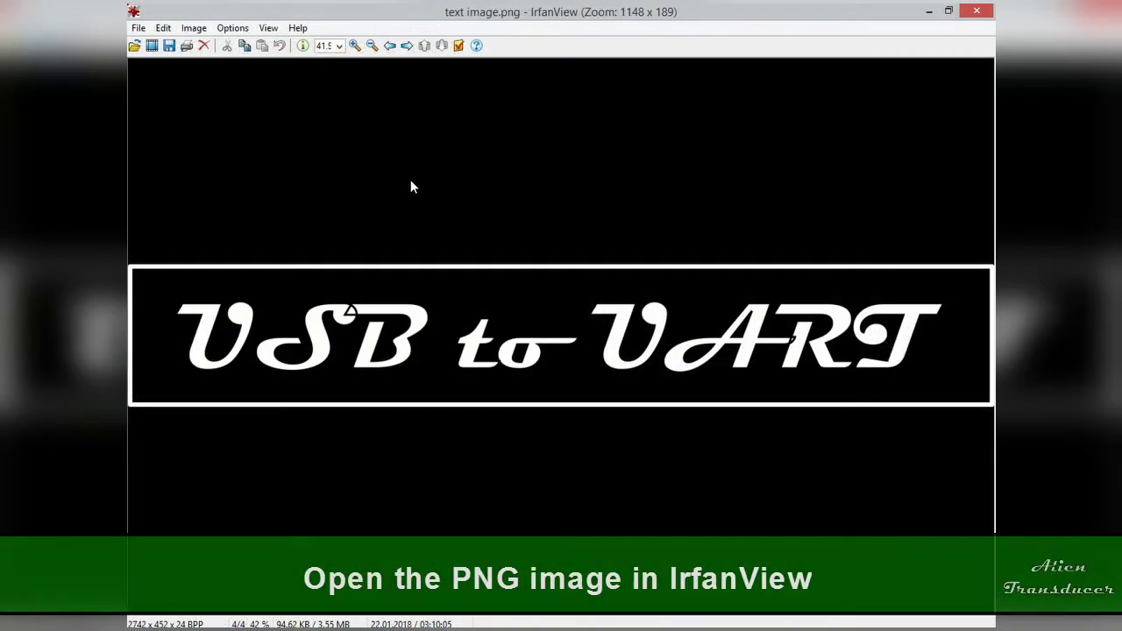
Step: Reduce the image's colour depth to 2 colours (1-bit black and white)
{"action": "left_click", "coordinate": [194, 31]}
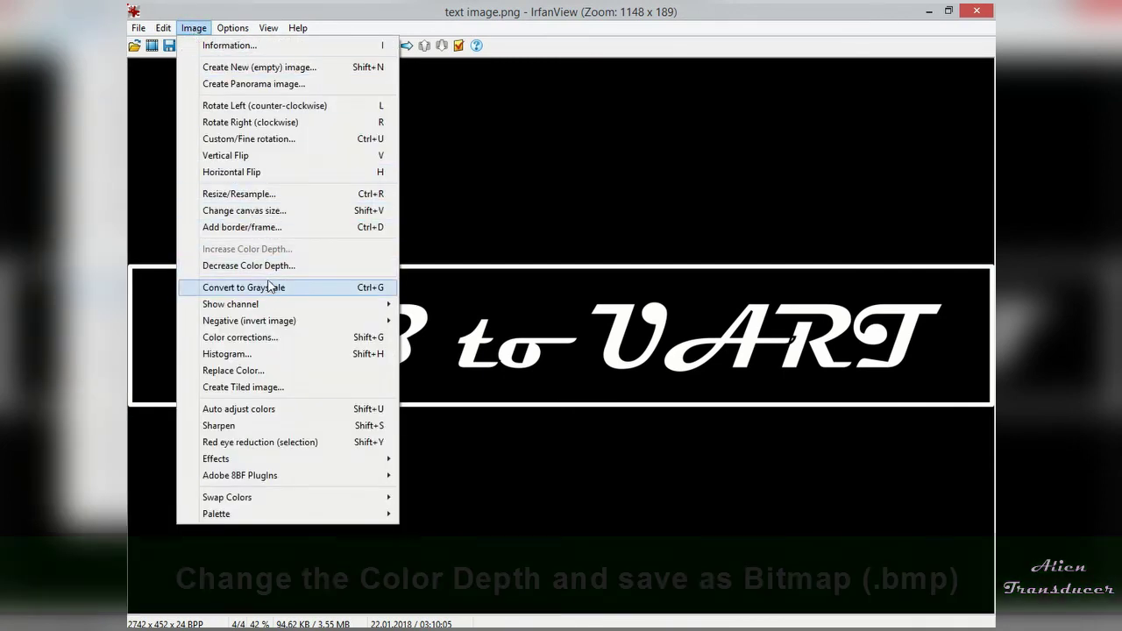
{"action": "left_click", "coordinate": [301, 267]}
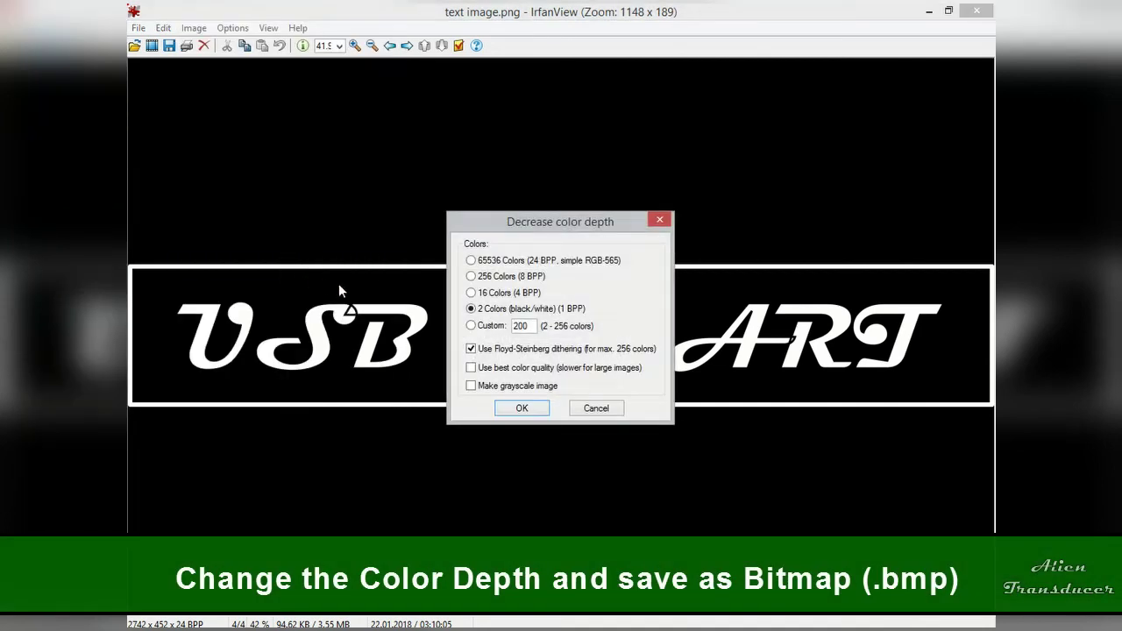
{"action": "left_click", "coordinate": [471, 310]}
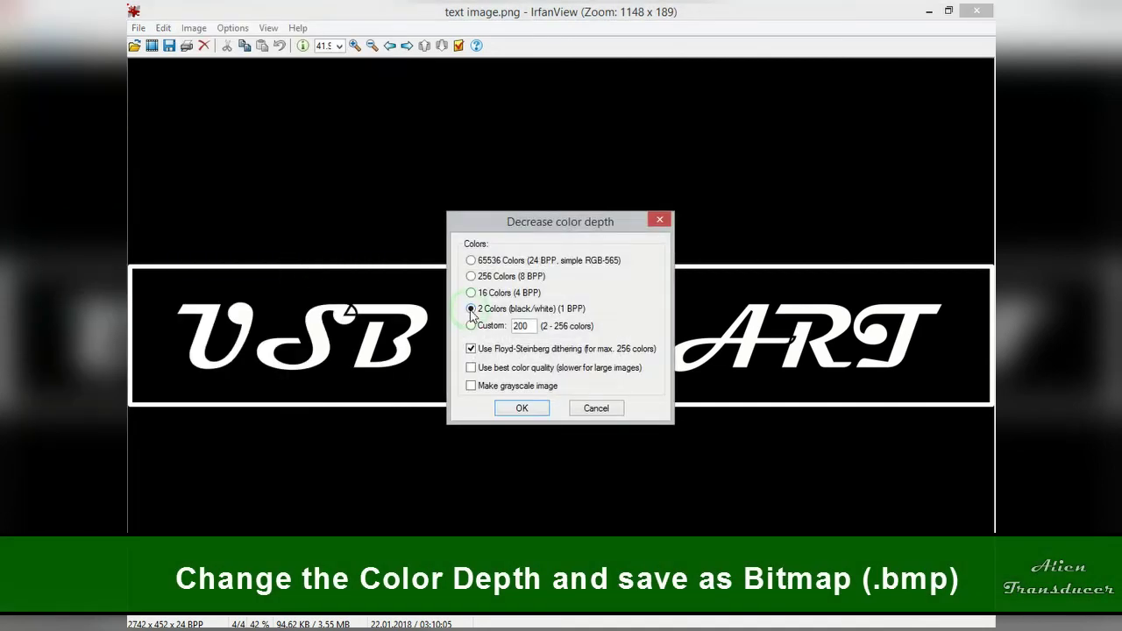
{"action": "left_click", "coordinate": [521, 408]}
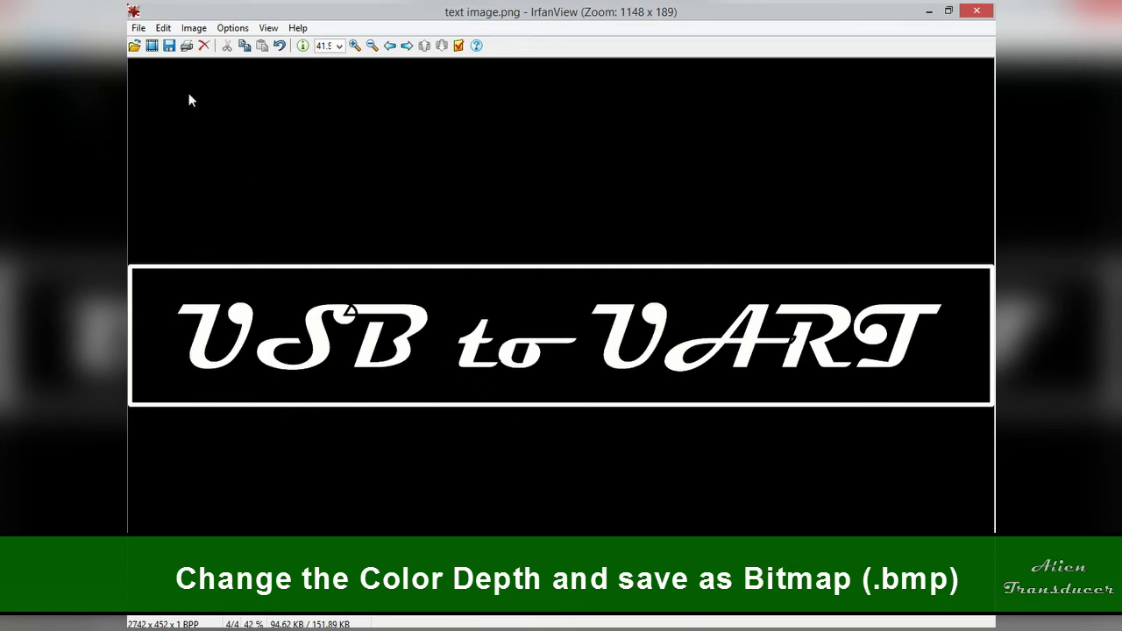
Step: Save the image as BMP 'text image.bmp', overwriting the existing file
{"action": "left_click", "coordinate": [138, 28]}
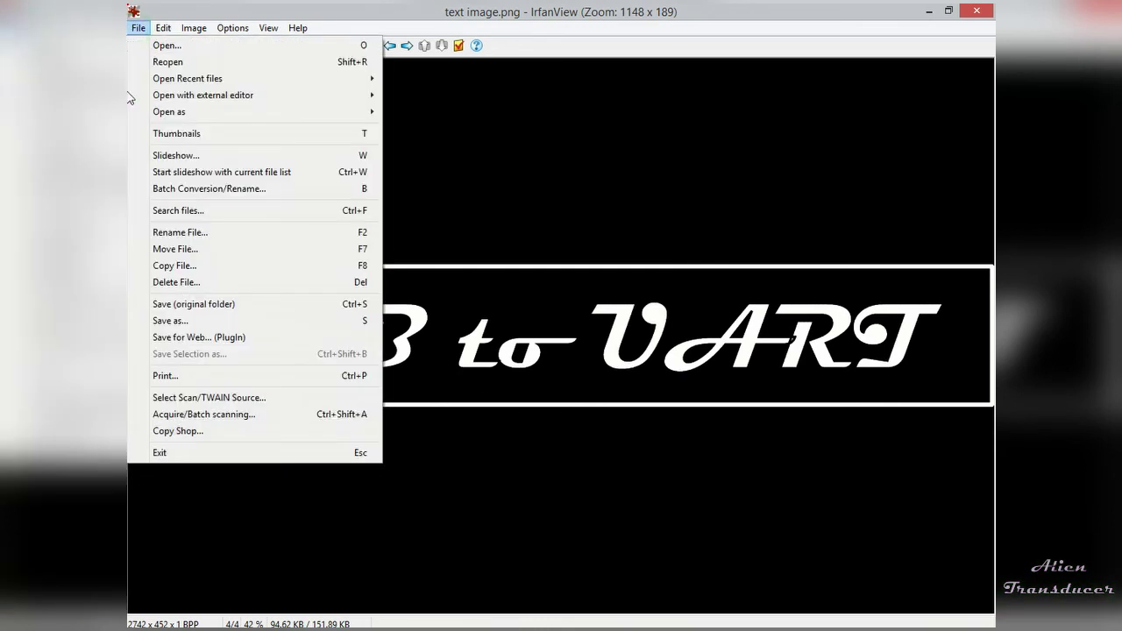
{"action": "left_click", "coordinate": [258, 323]}
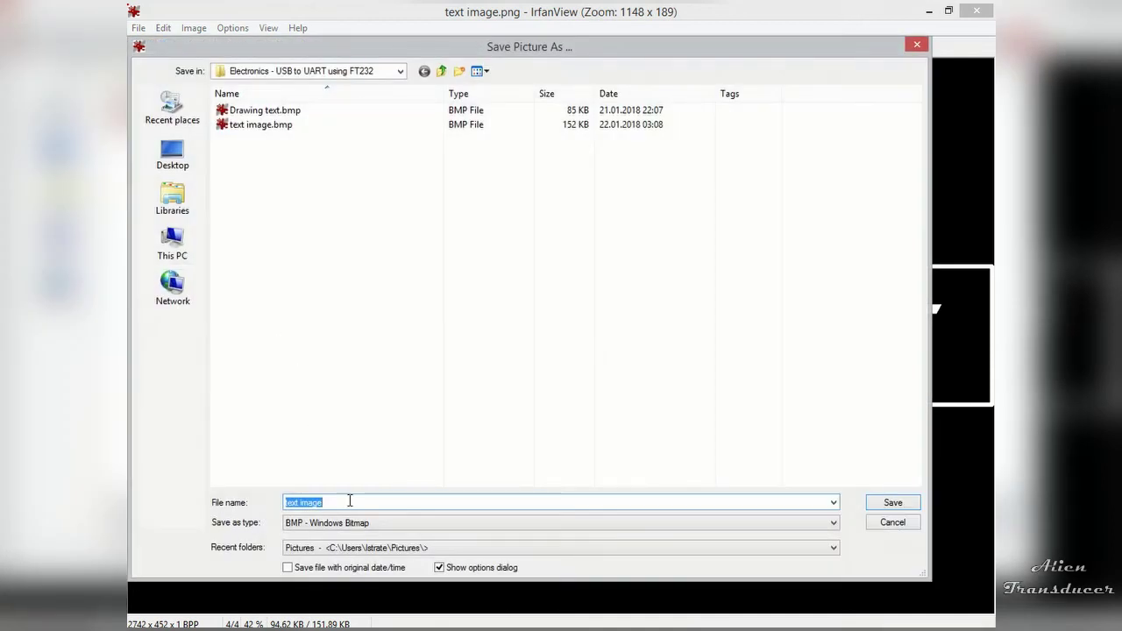
{"action": "left_click", "coordinate": [453, 524]}
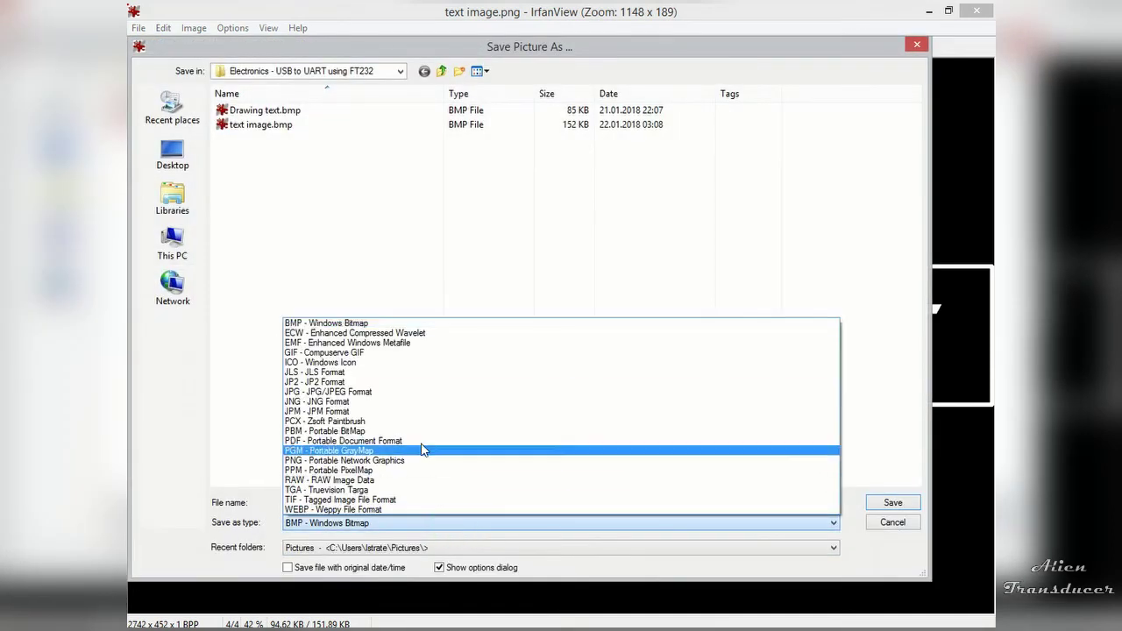
{"action": "left_click", "coordinate": [422, 324]}
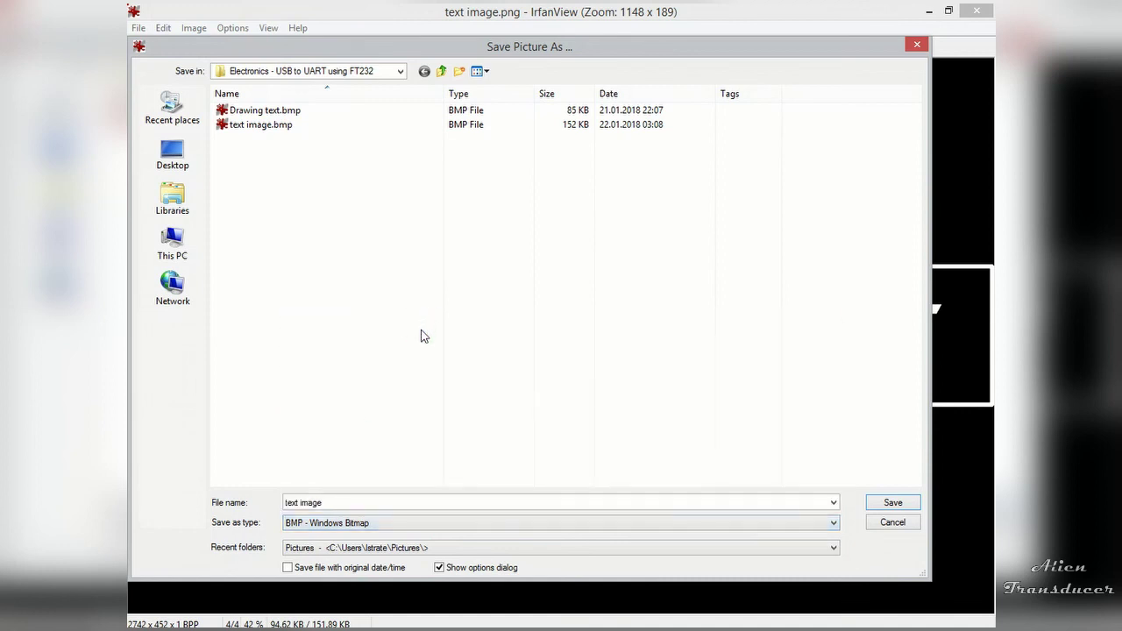
{"action": "left_click", "coordinate": [887, 504]}
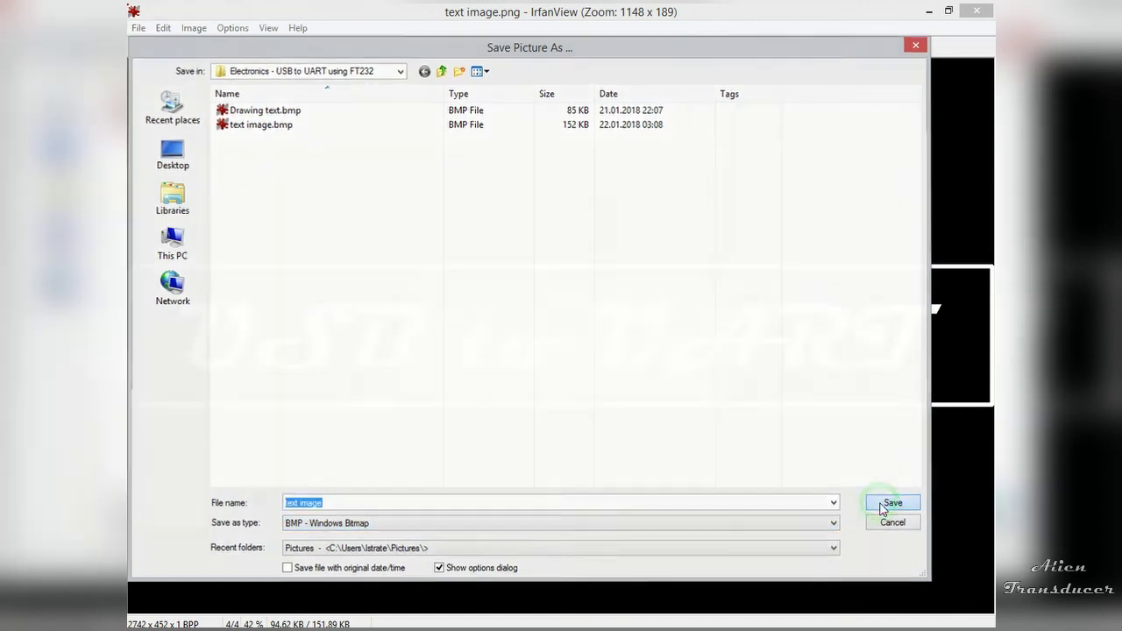
{"action": "left_click", "coordinate": [627, 380]}
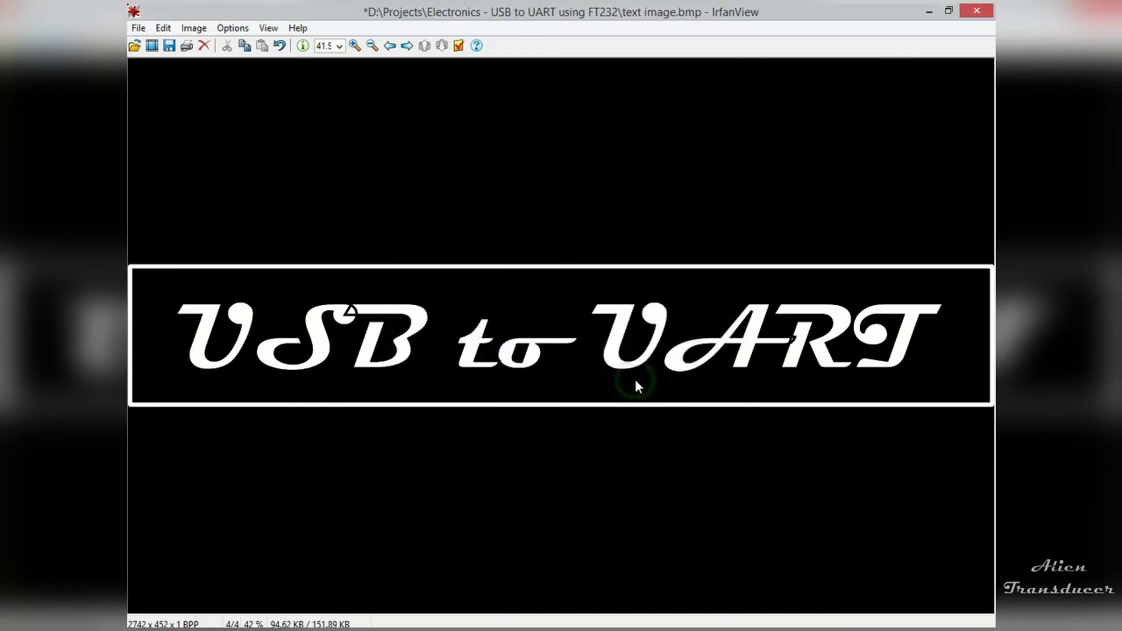